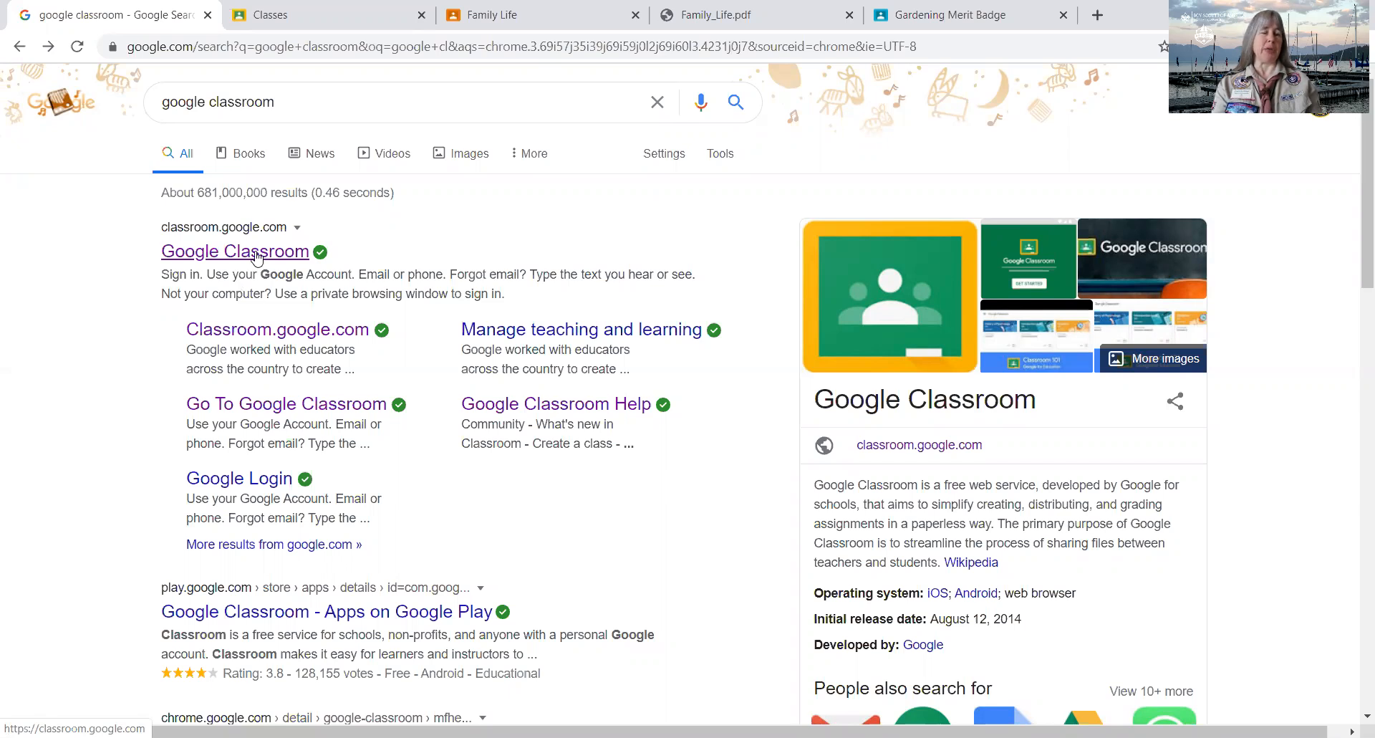
- Create a Google Classroom class named "Test", acknowledging the notice that it is not used at a school with students
click(310, 12)
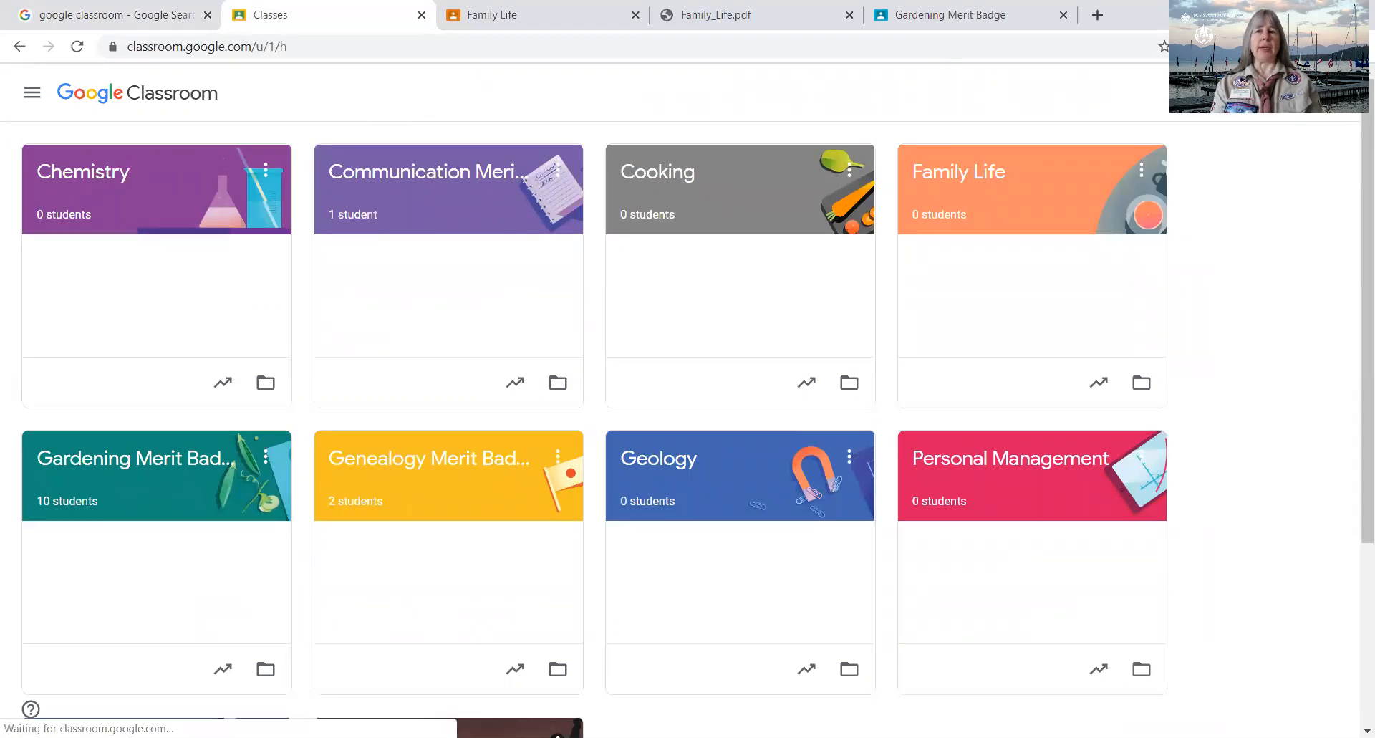
click(1234, 93)
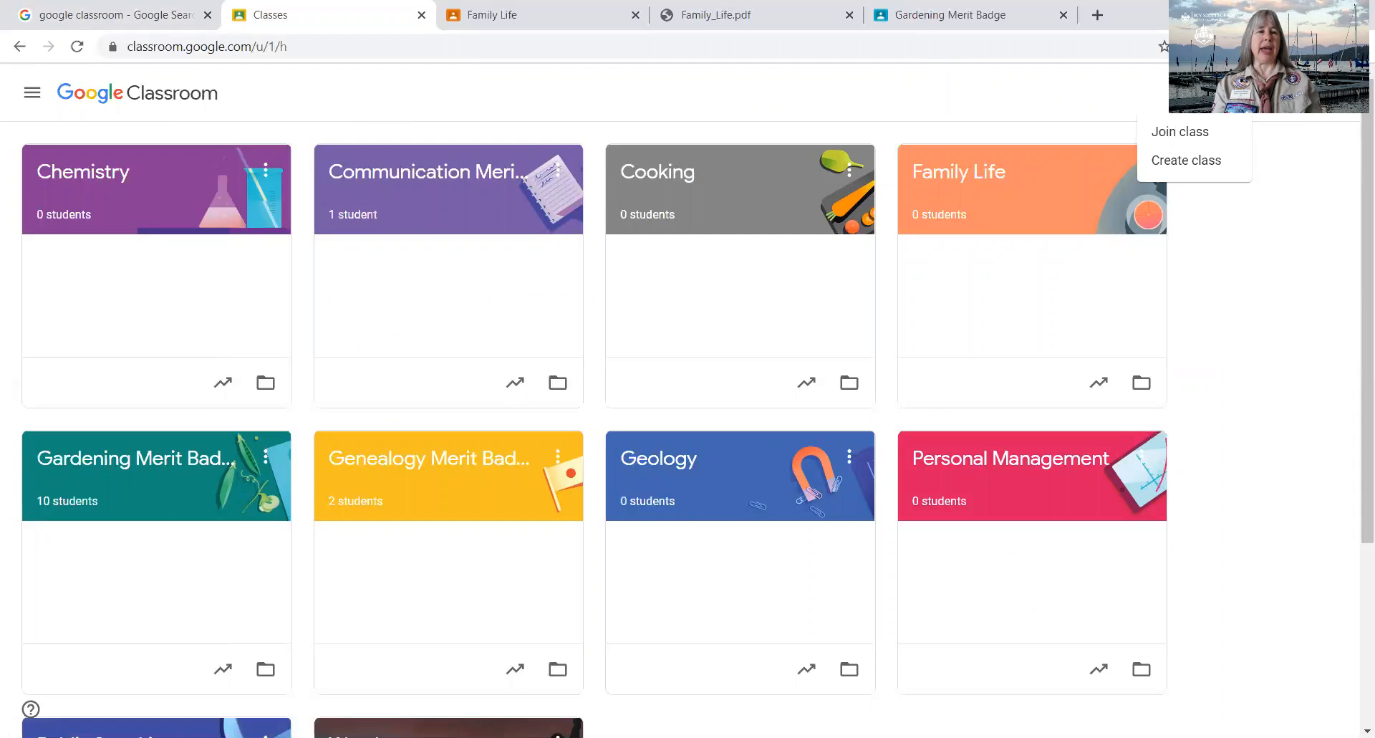
click(1198, 165)
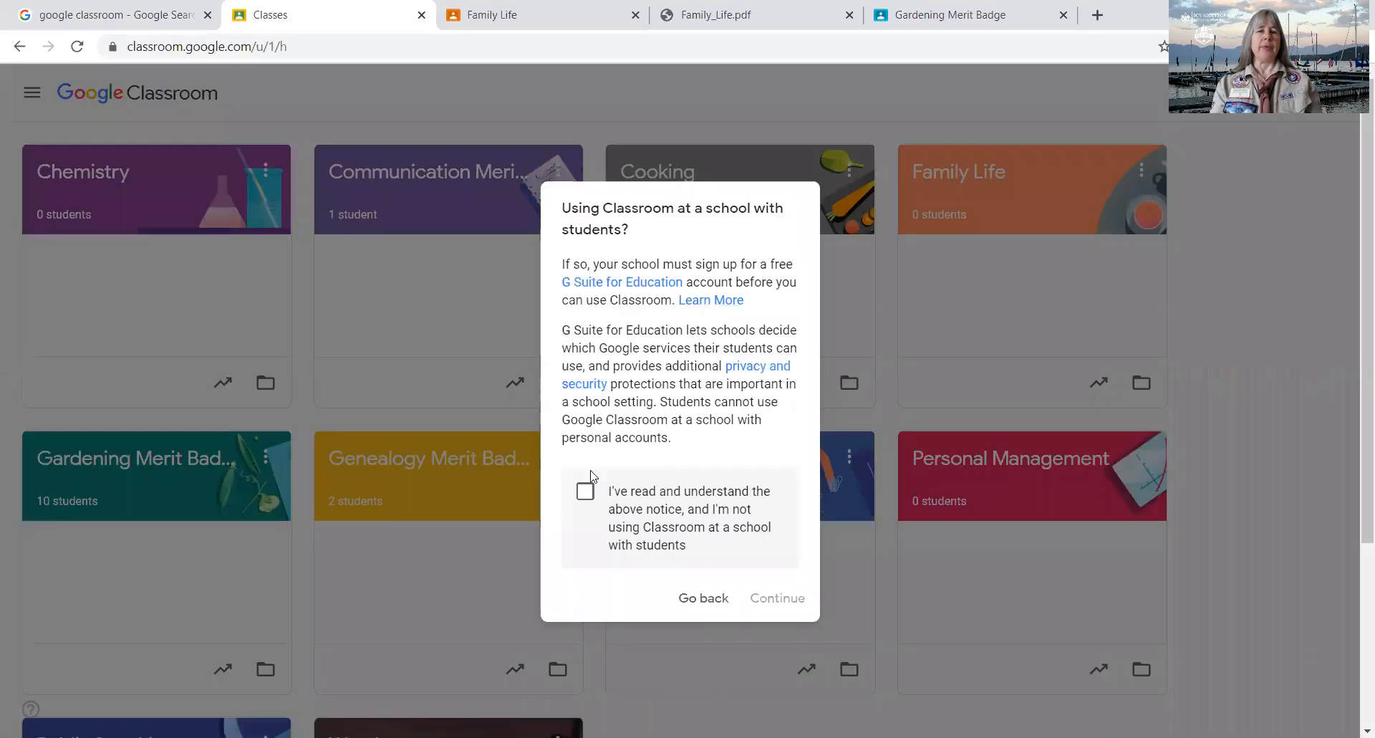
click(585, 491)
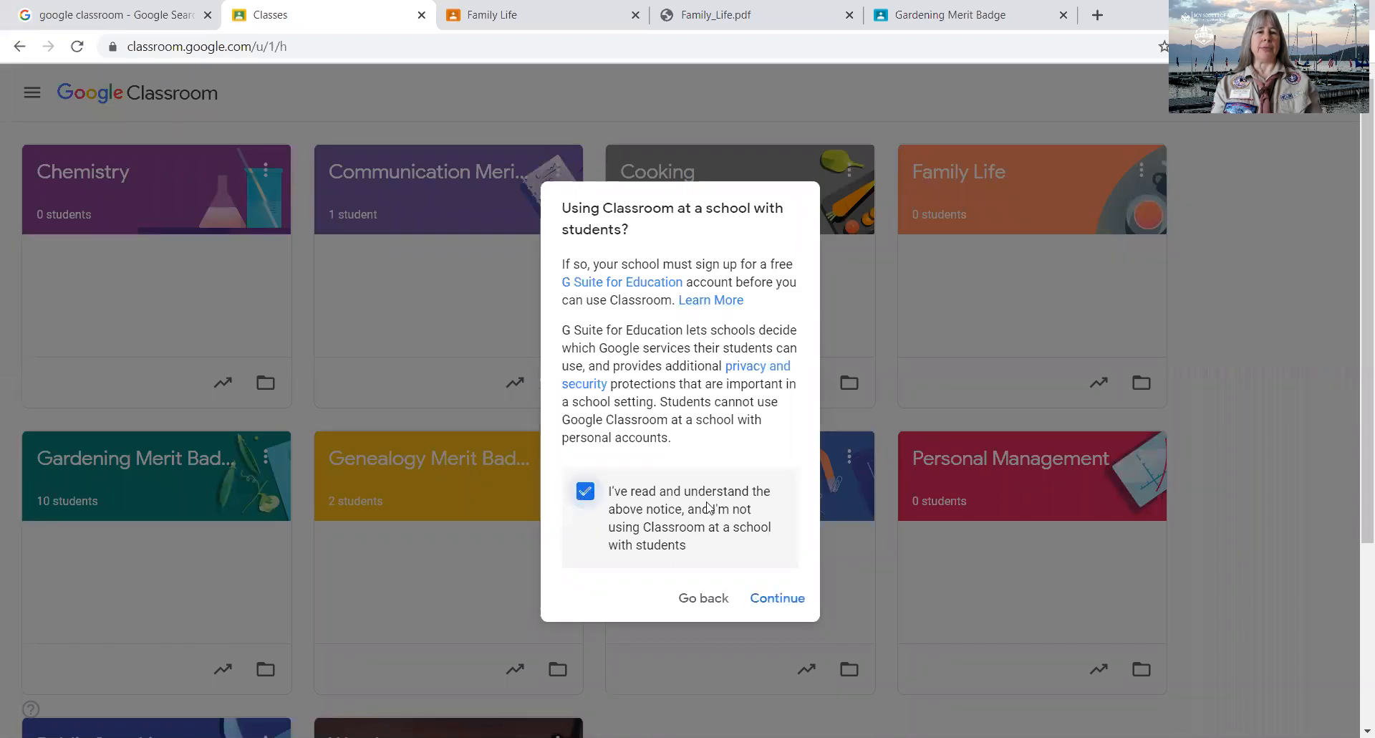
click(770, 601)
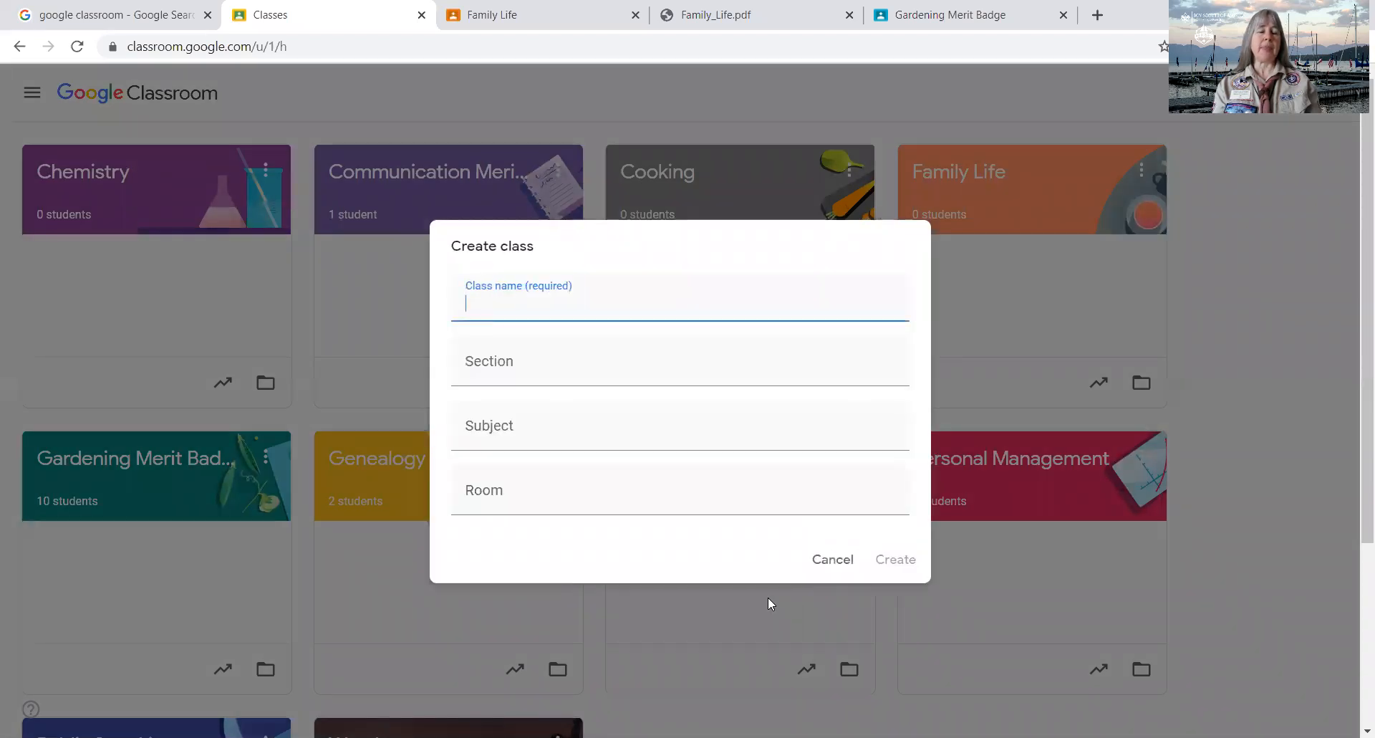
text(Test)
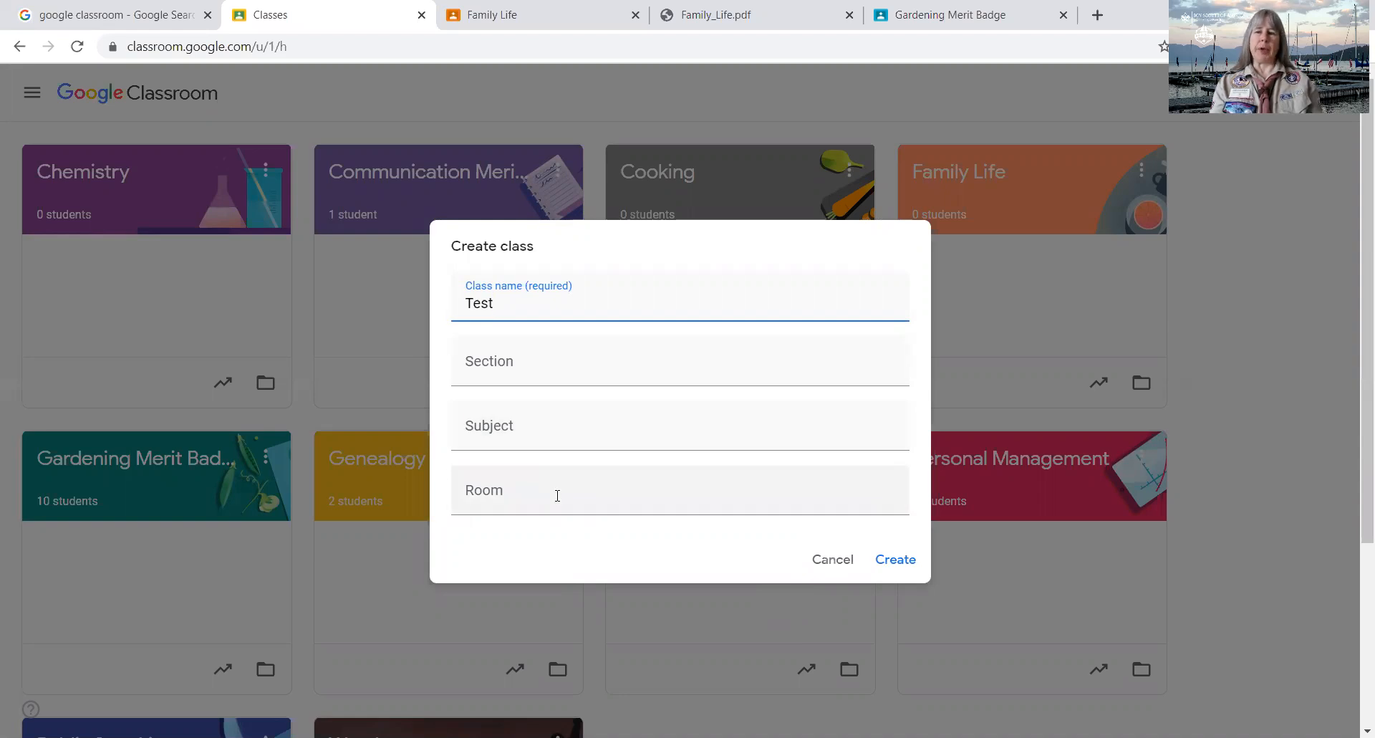
click(905, 565)
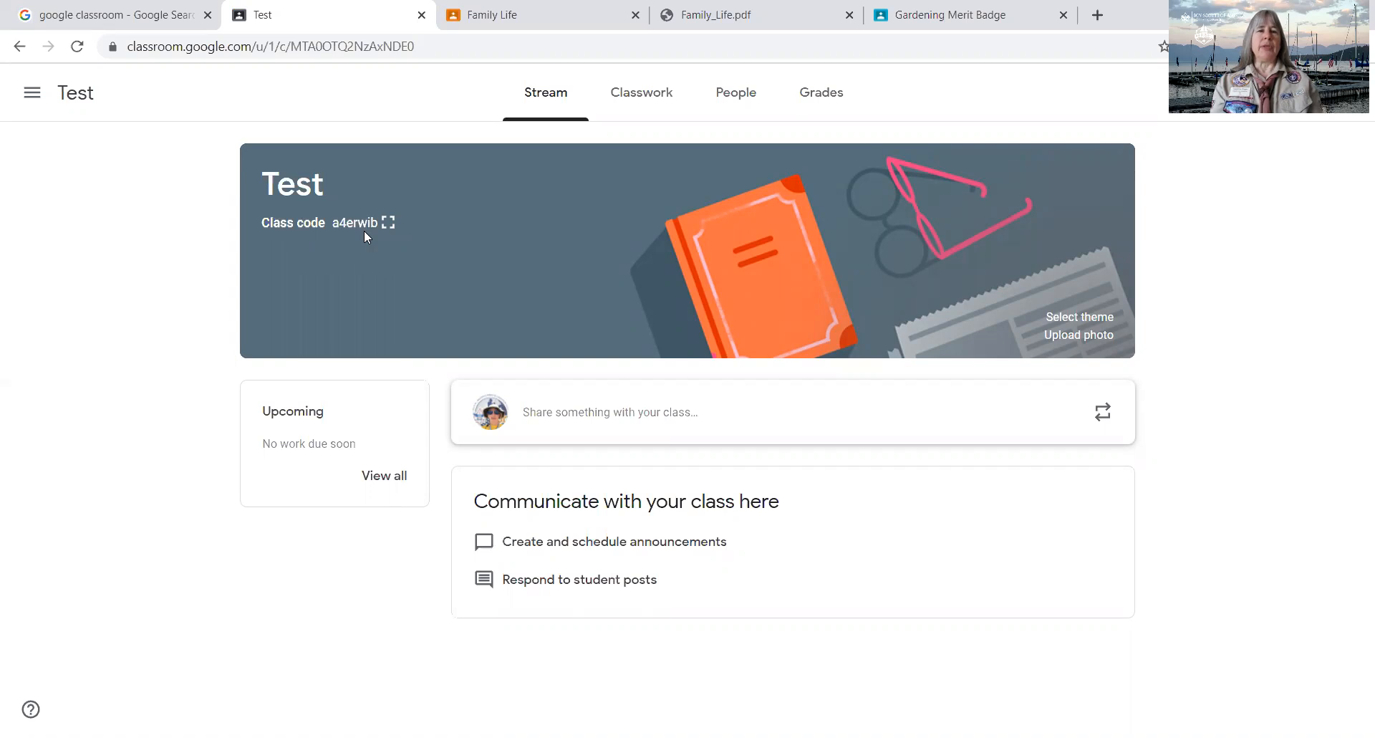
- Review the welcome post in the Family Life class and add a classwork topic named "7. Parents"
click(501, 19)
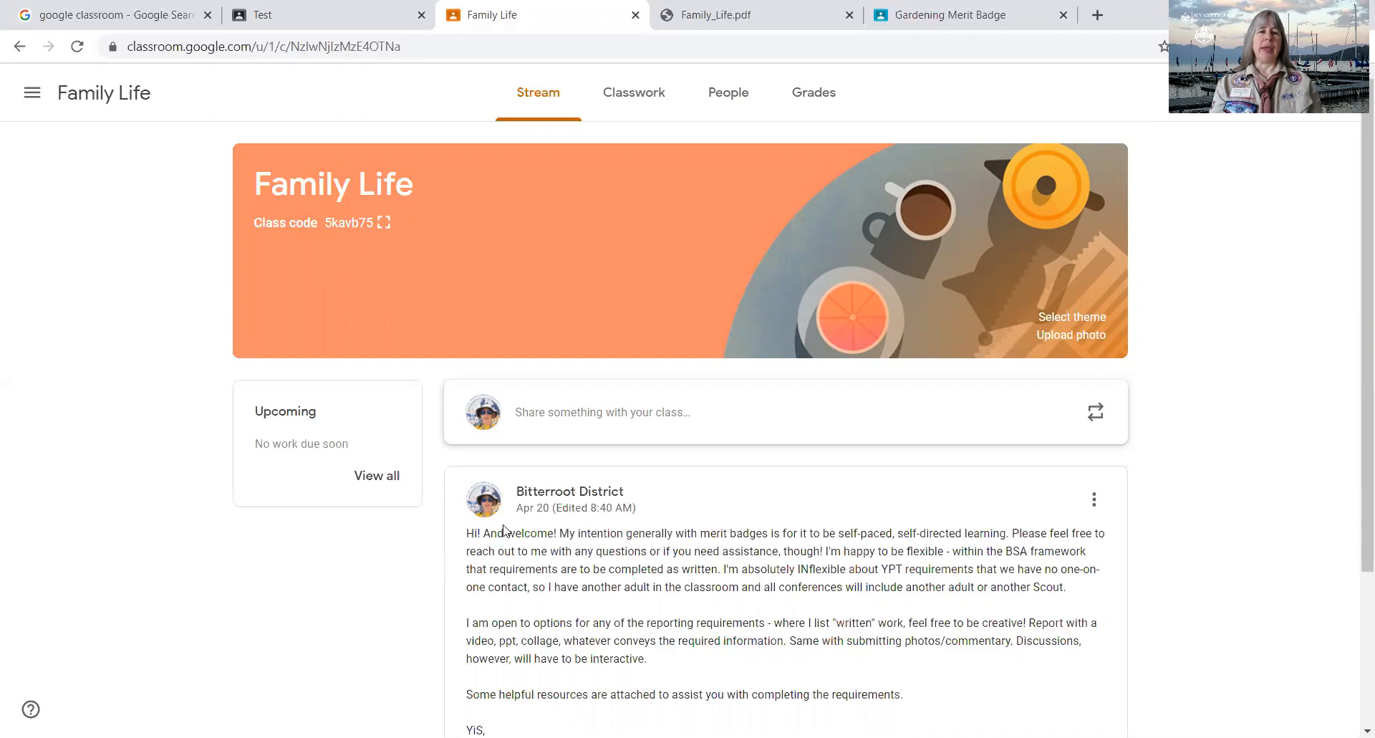
scroll(416, 604, down, 3)
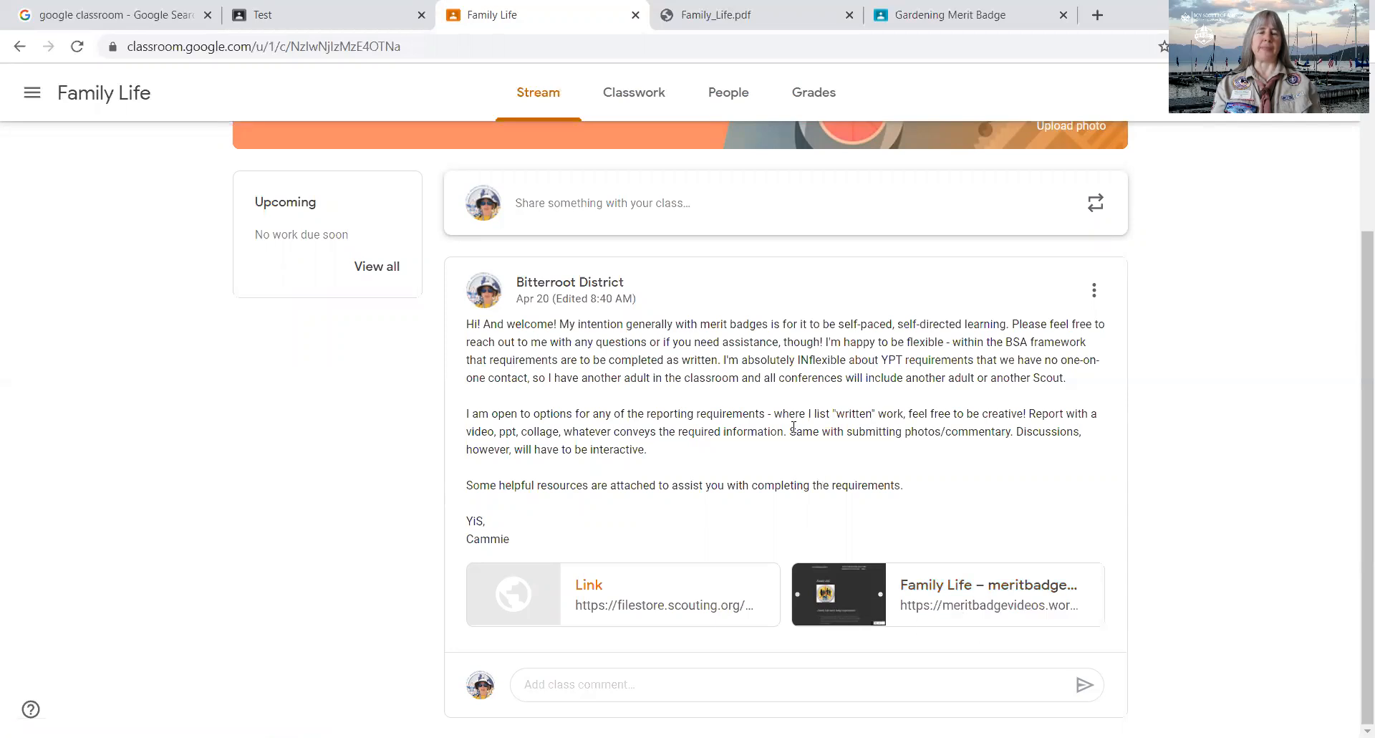
scroll(731, 308, up, 3)
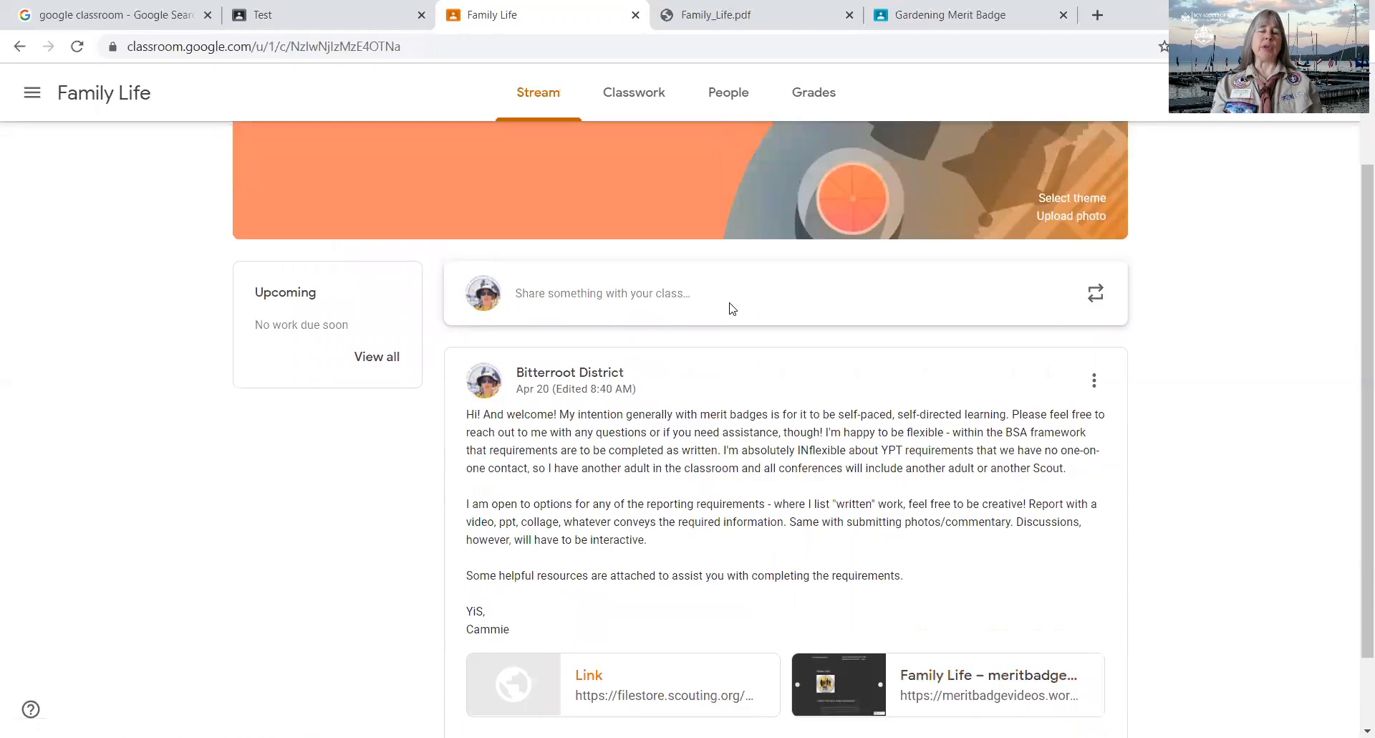
scroll(730, 303, up, 1)
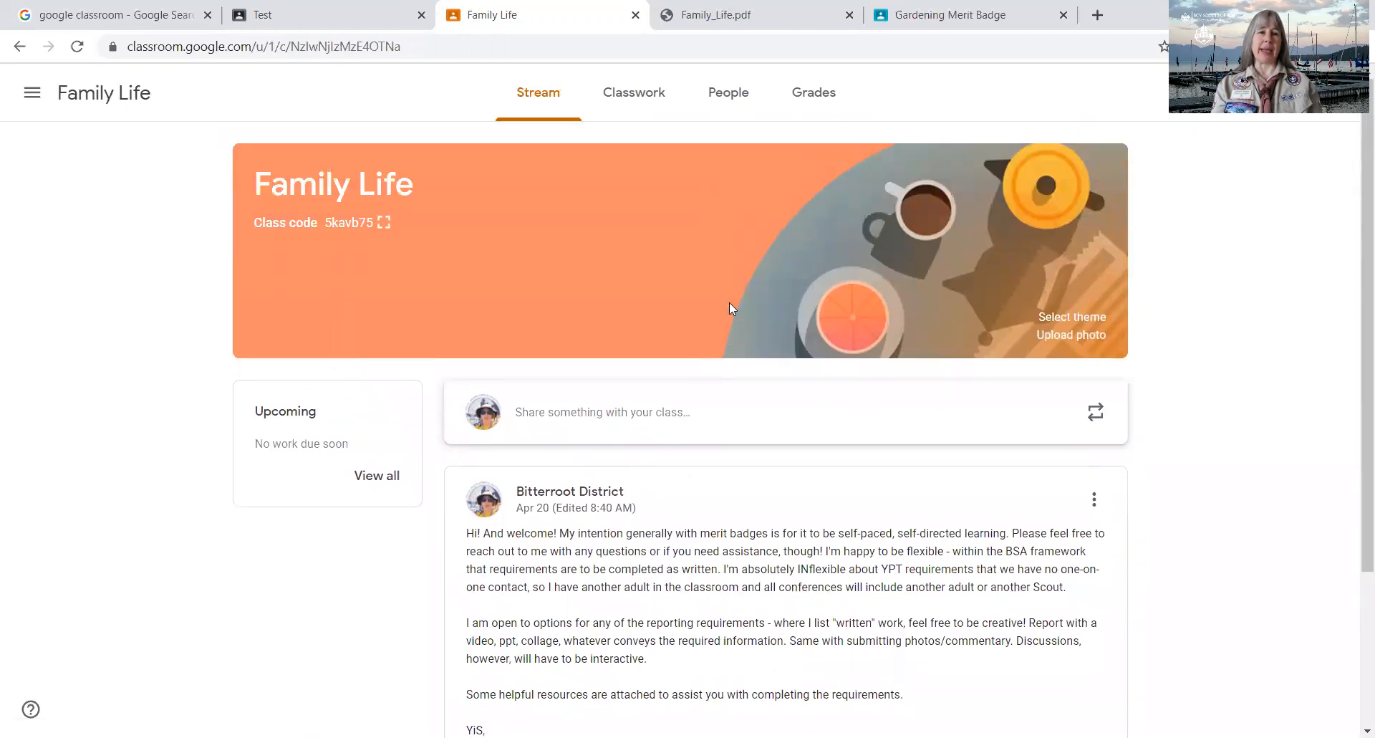
click(634, 97)
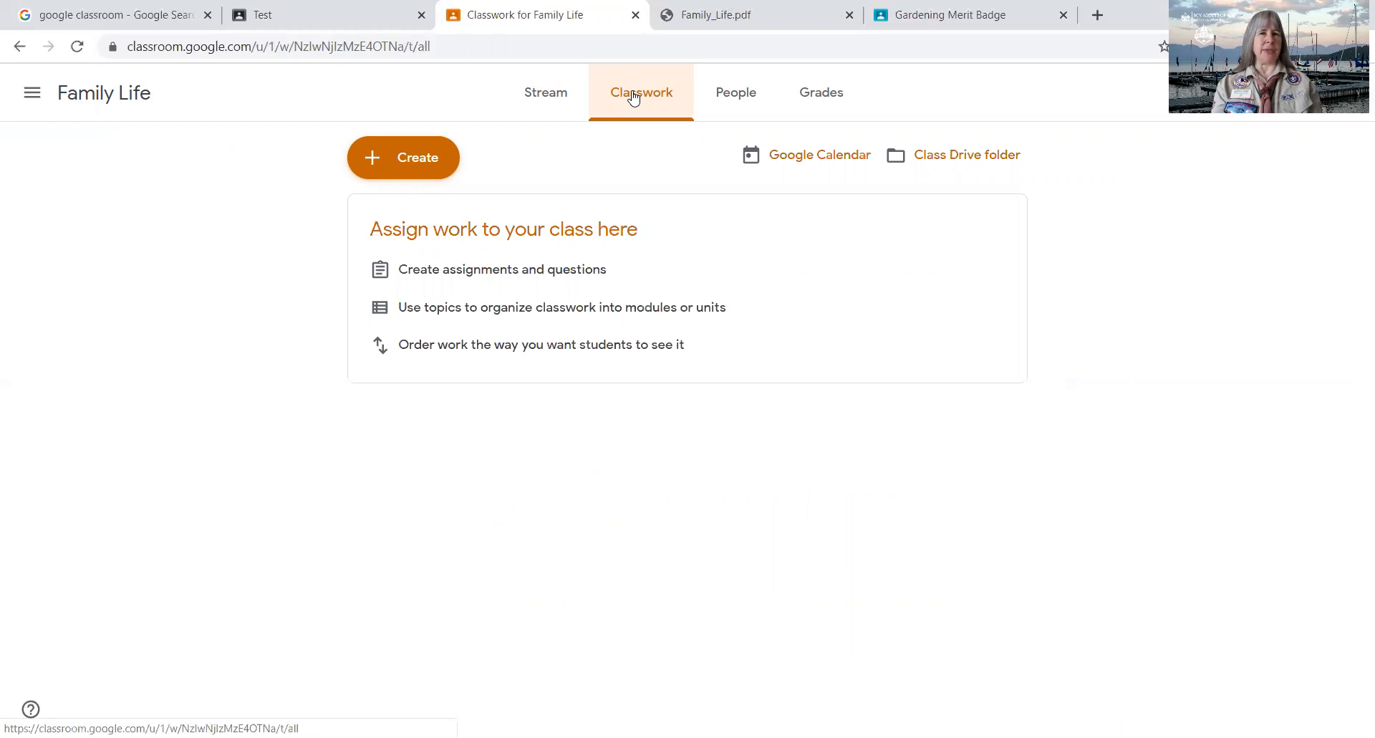
click(417, 163)
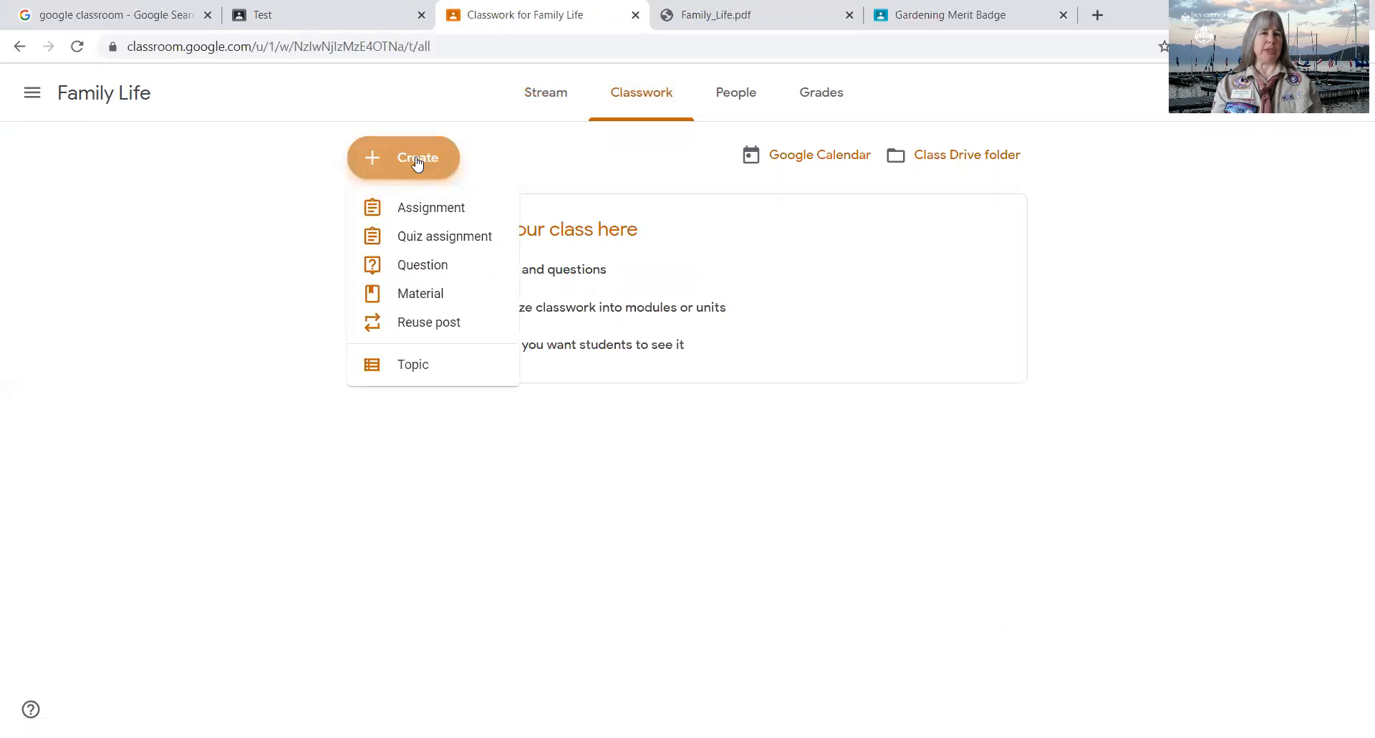
click(413, 364)
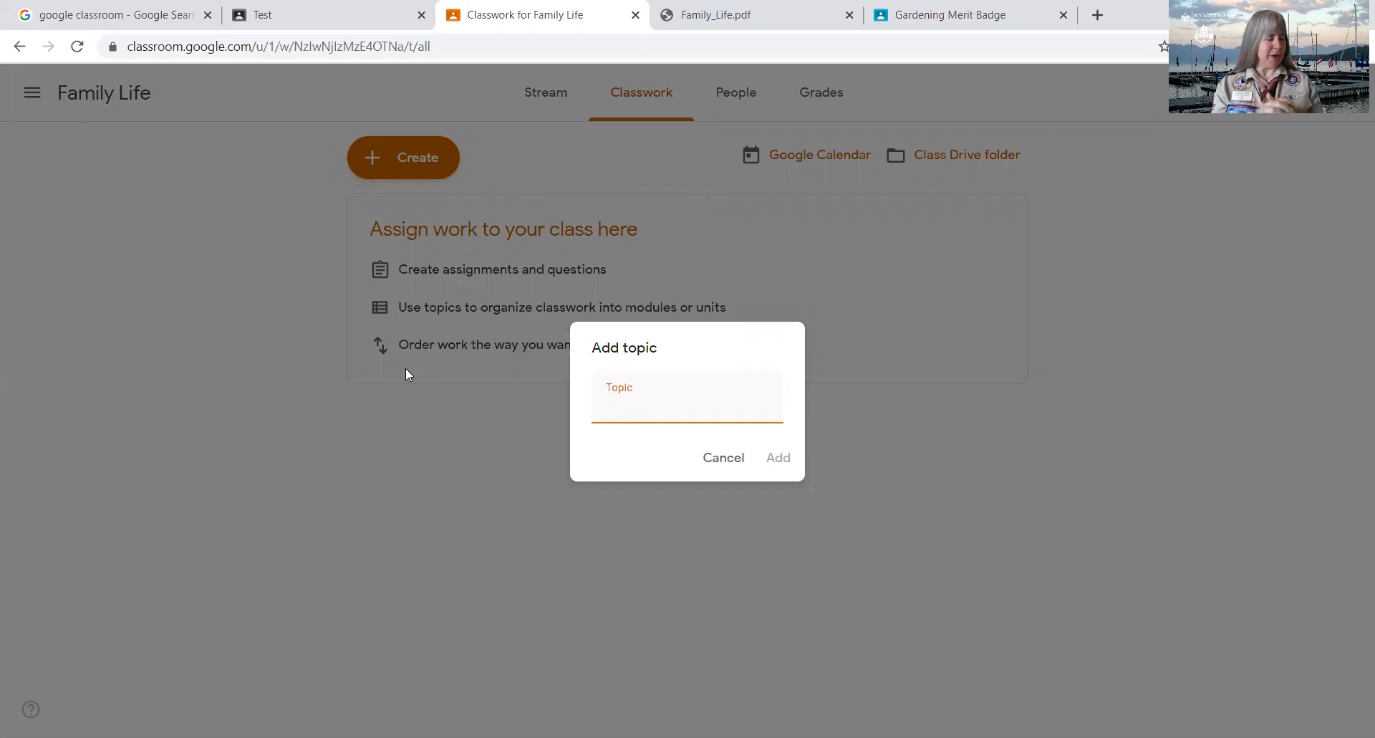
text(7. )
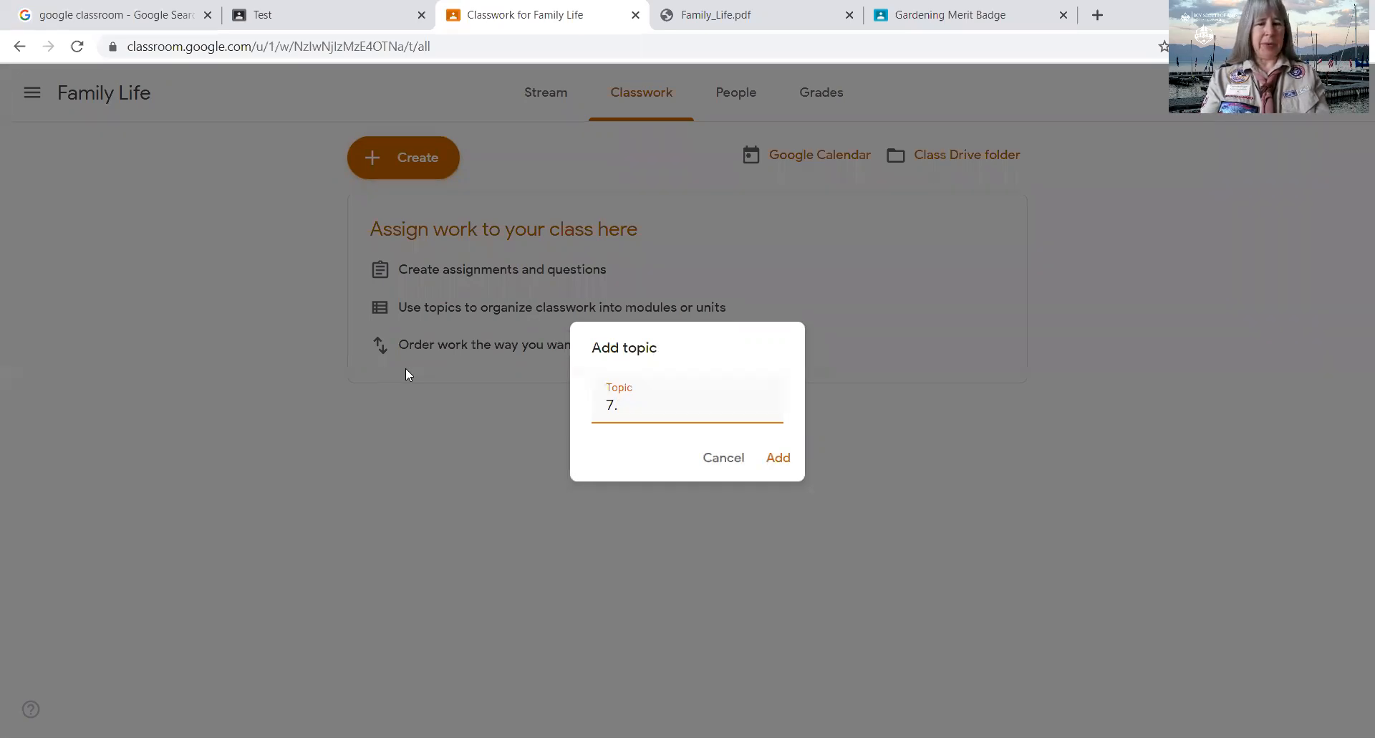
text(Parents)
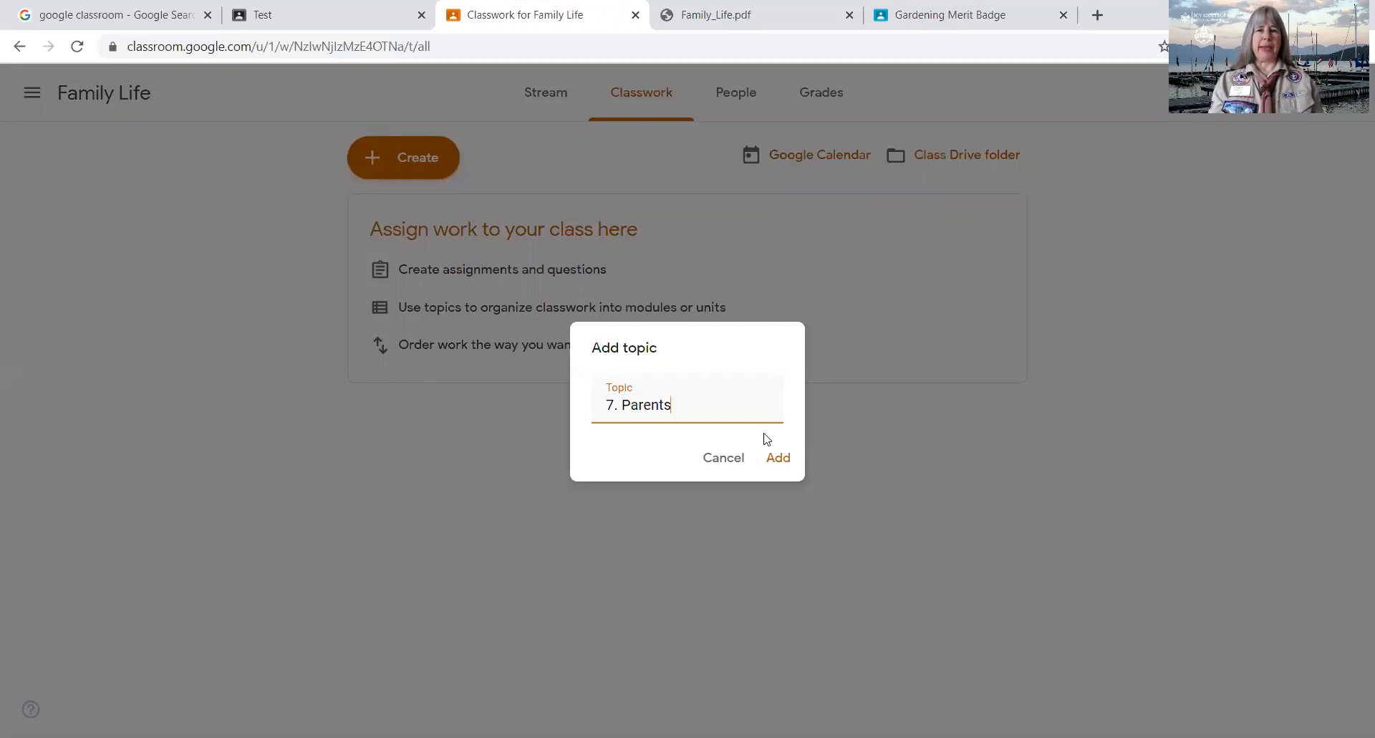
click(778, 465)
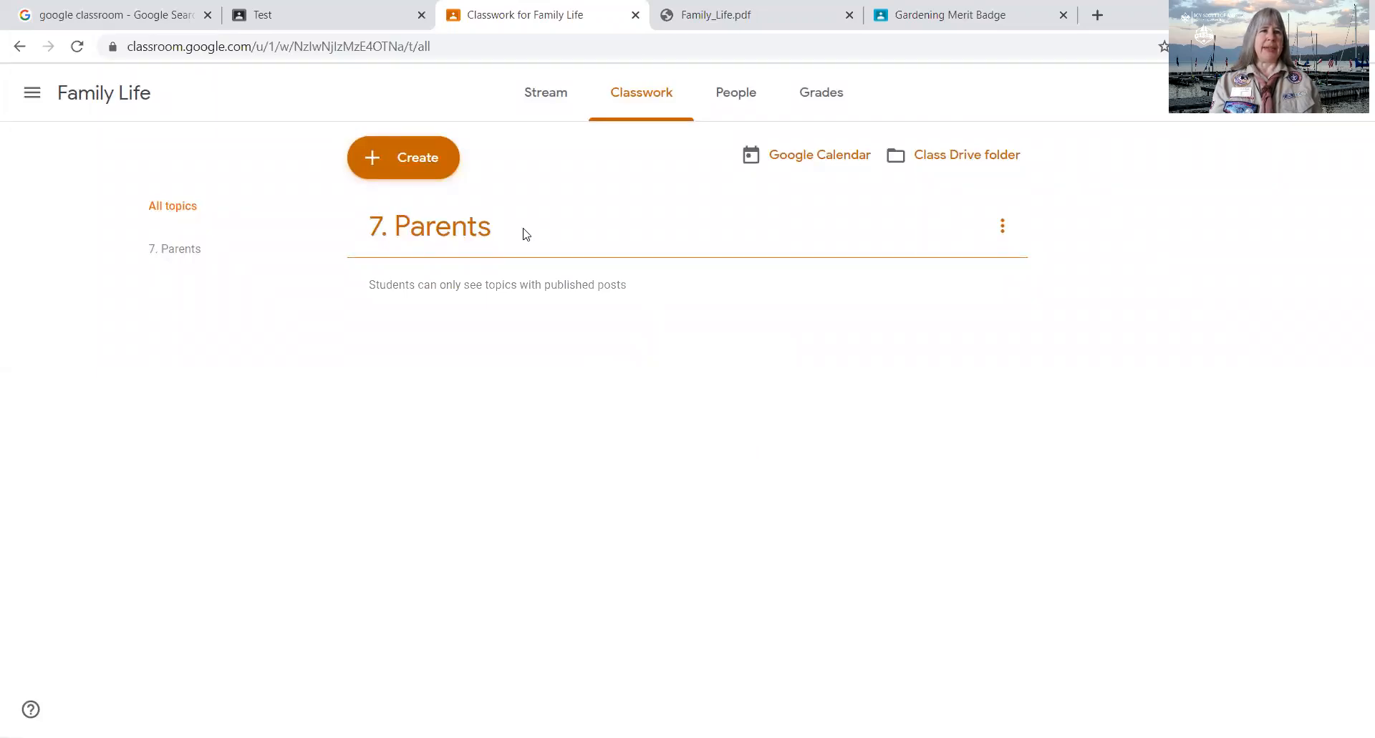
- Start a new Family Life assignment and copy the text of requirement 7 from Family_Life.pdf
click(414, 169)
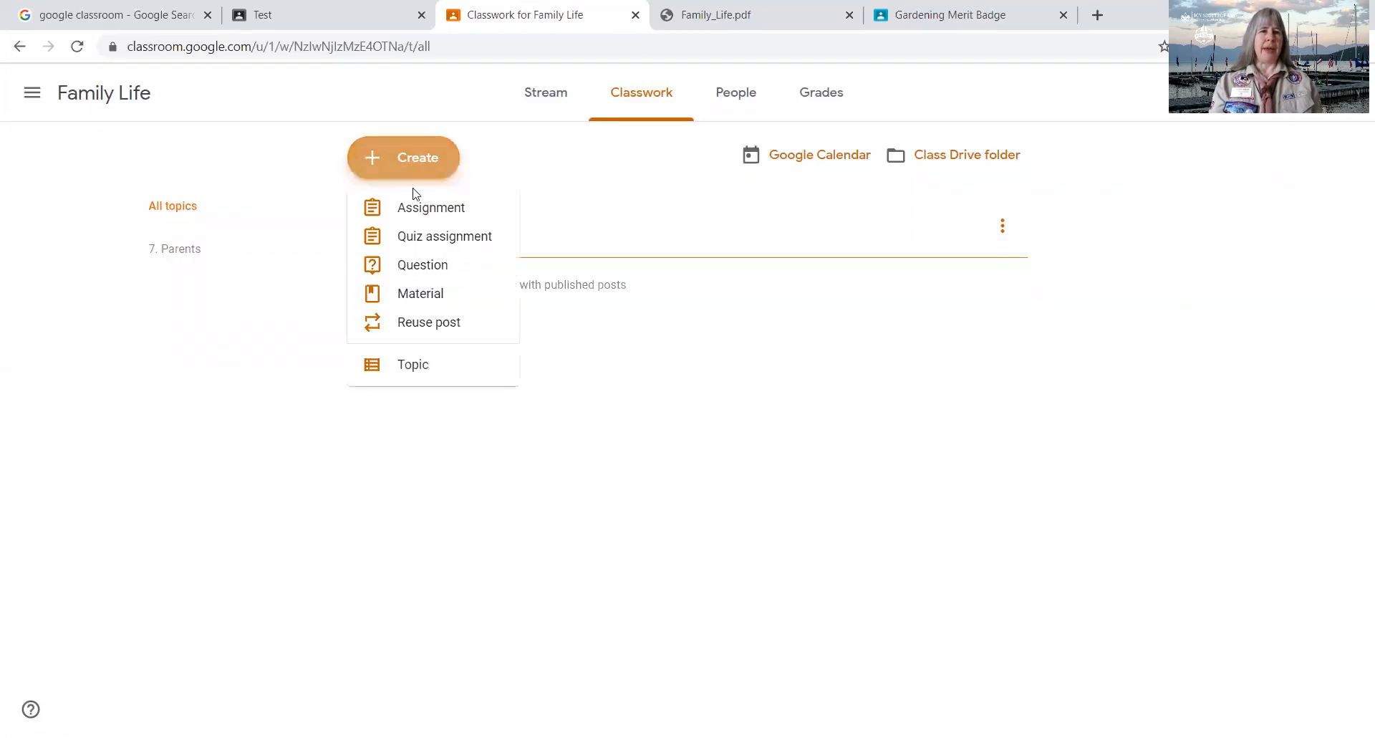
click(416, 209)
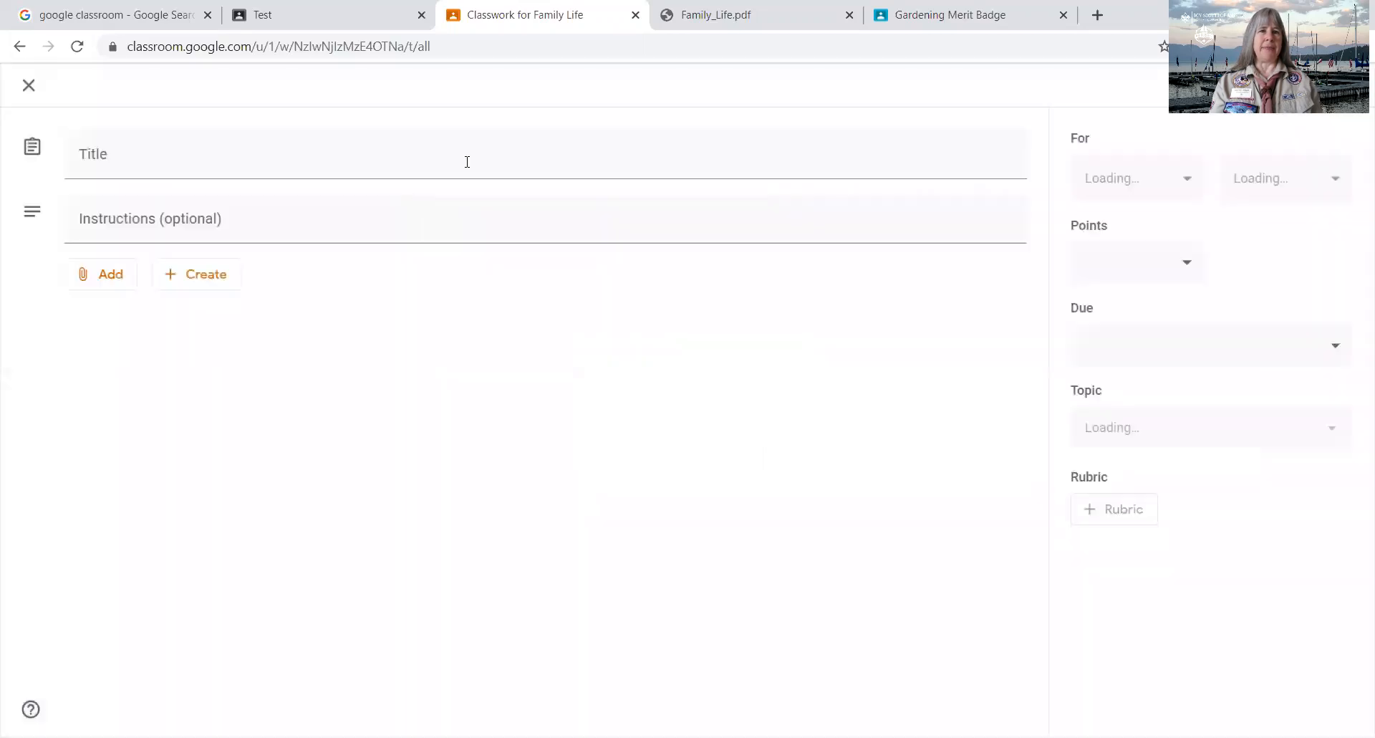
key(ctrl+Tab)
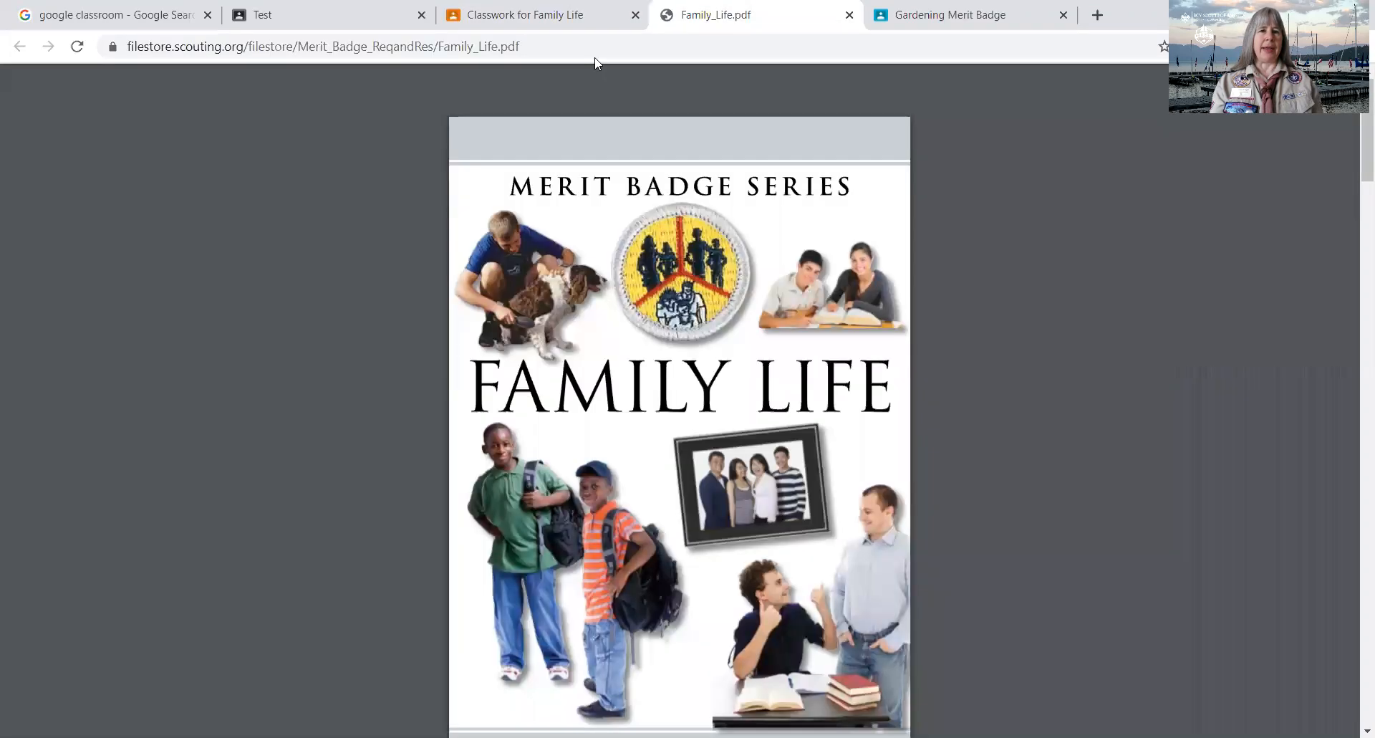
scroll(706, 282, down, 9)
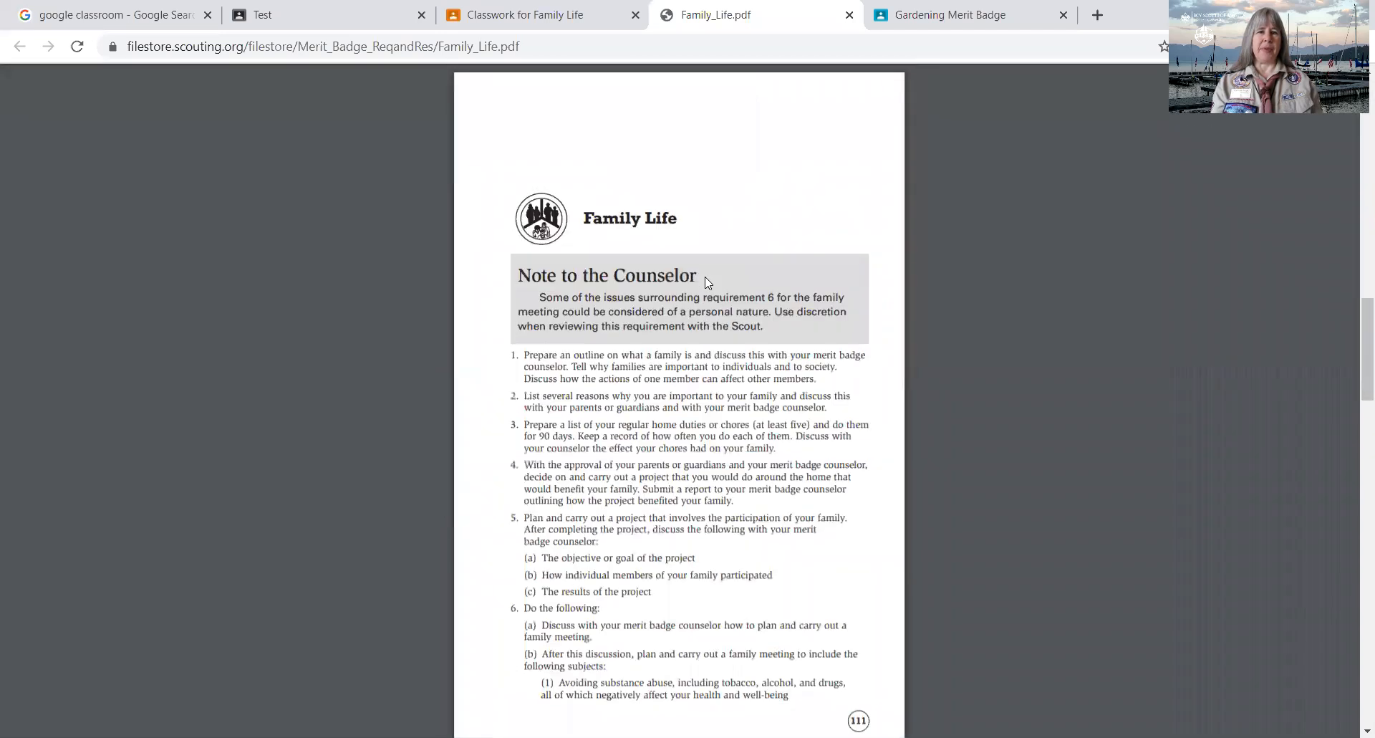
scroll(688, 279, down, 8)
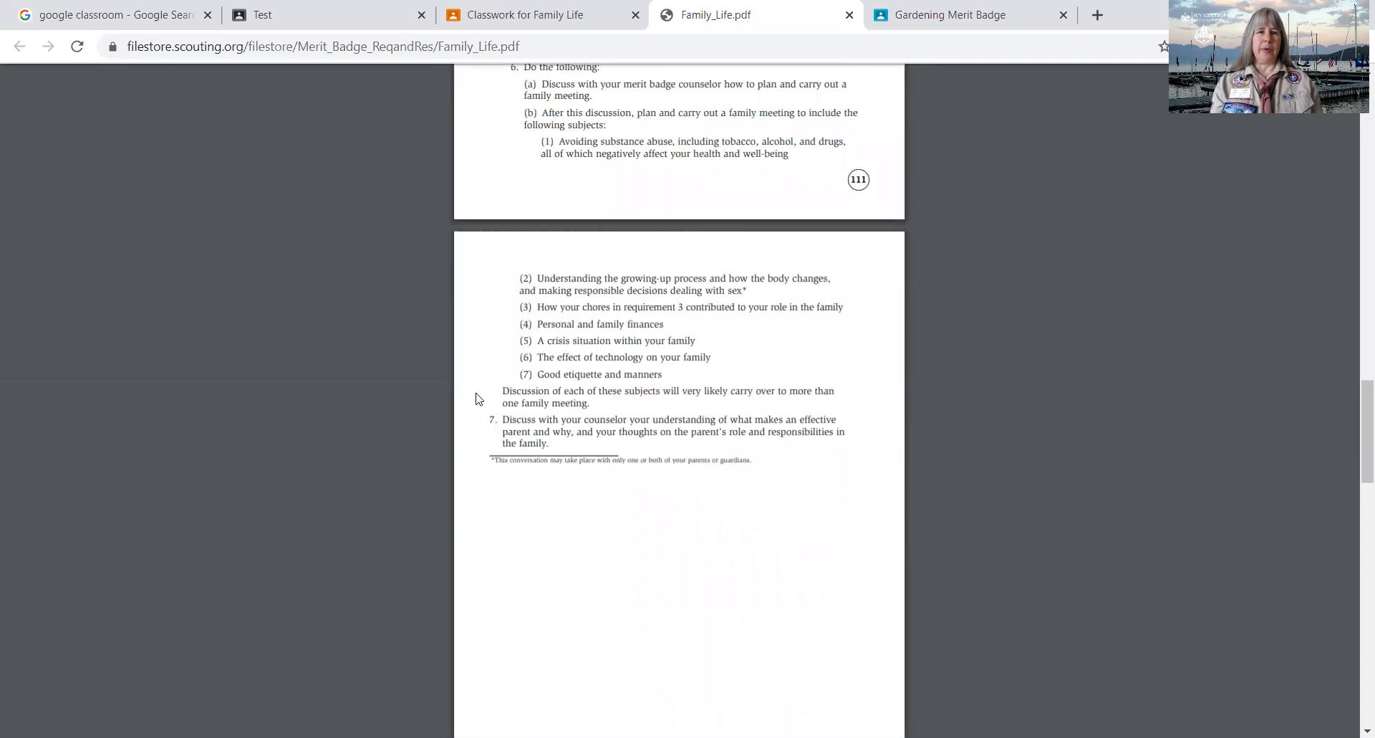
drag(504, 420, 554, 446)
key(ctrl+c)
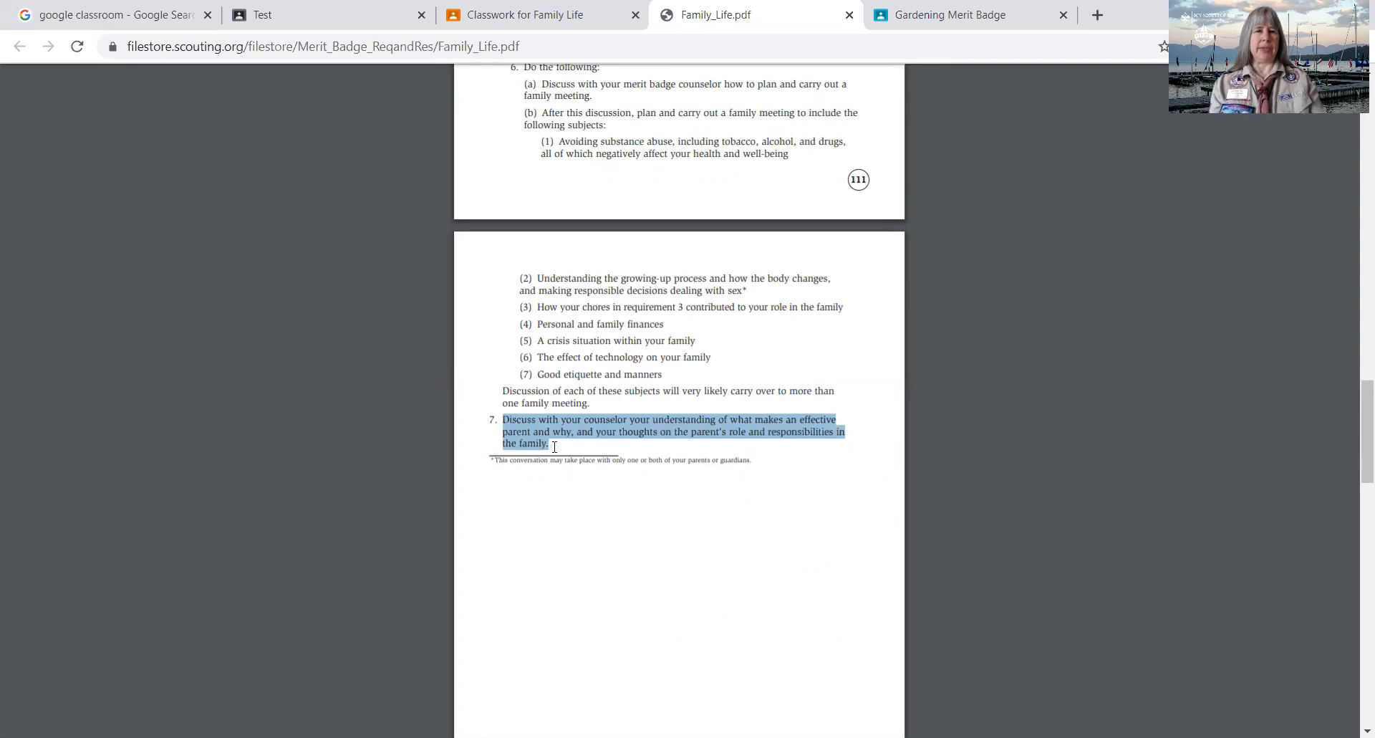
- Title the assignment "7. Parents" and paste the copied requirement text as its instructions
click(530, 14)
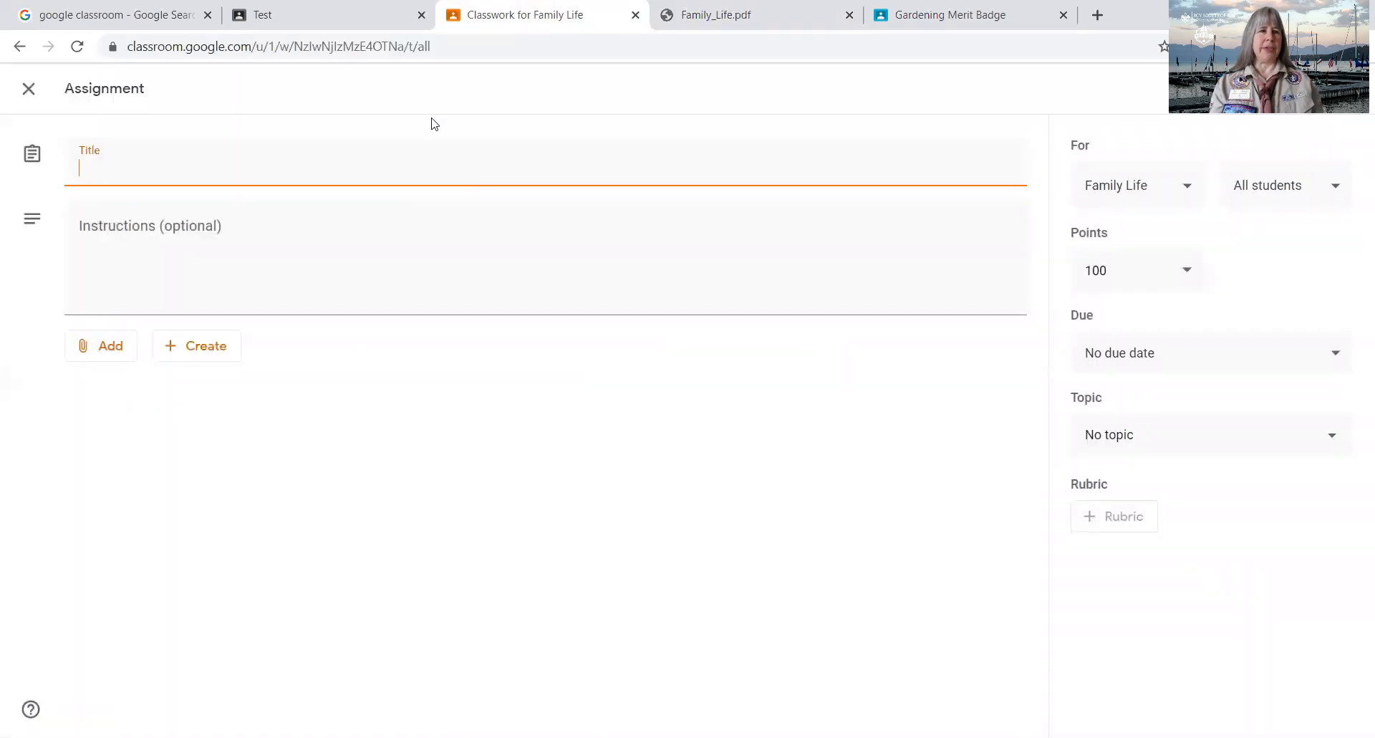
text(7)
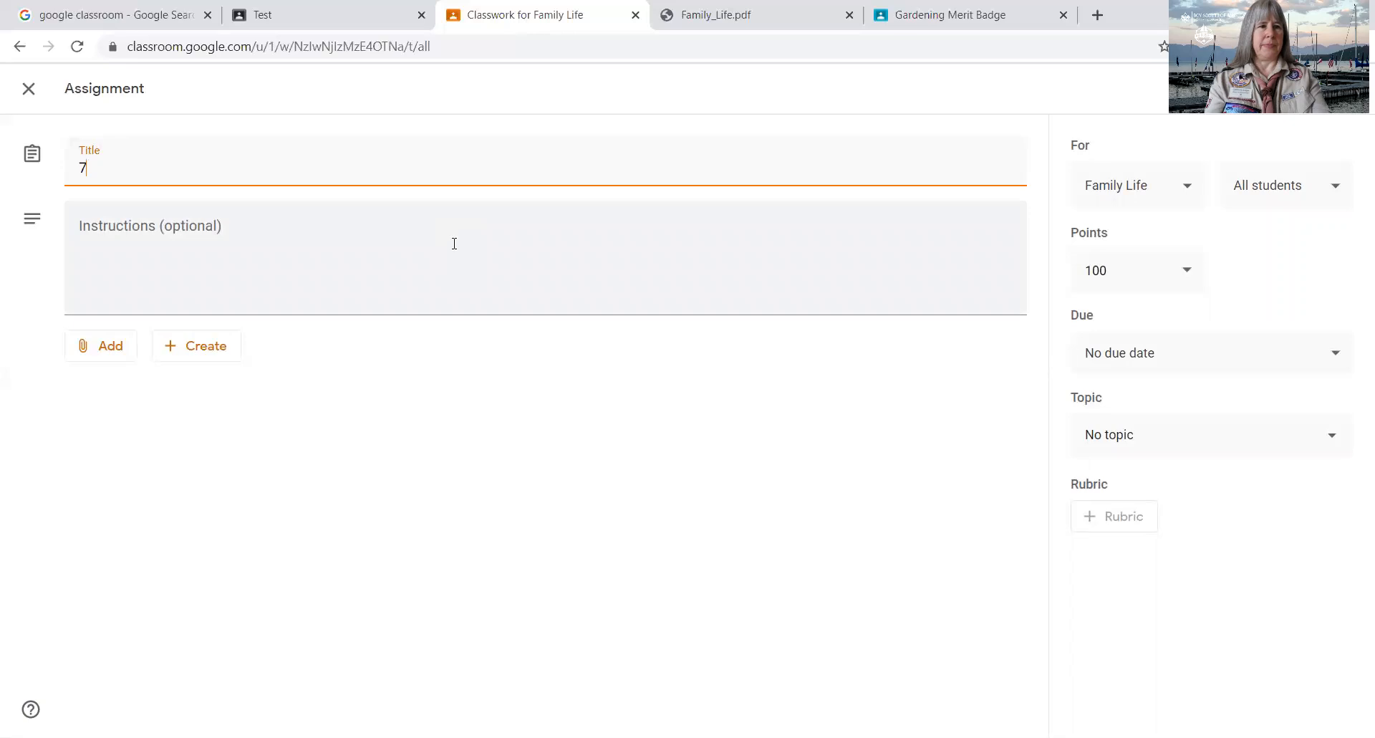
text(.)
text(Parents)
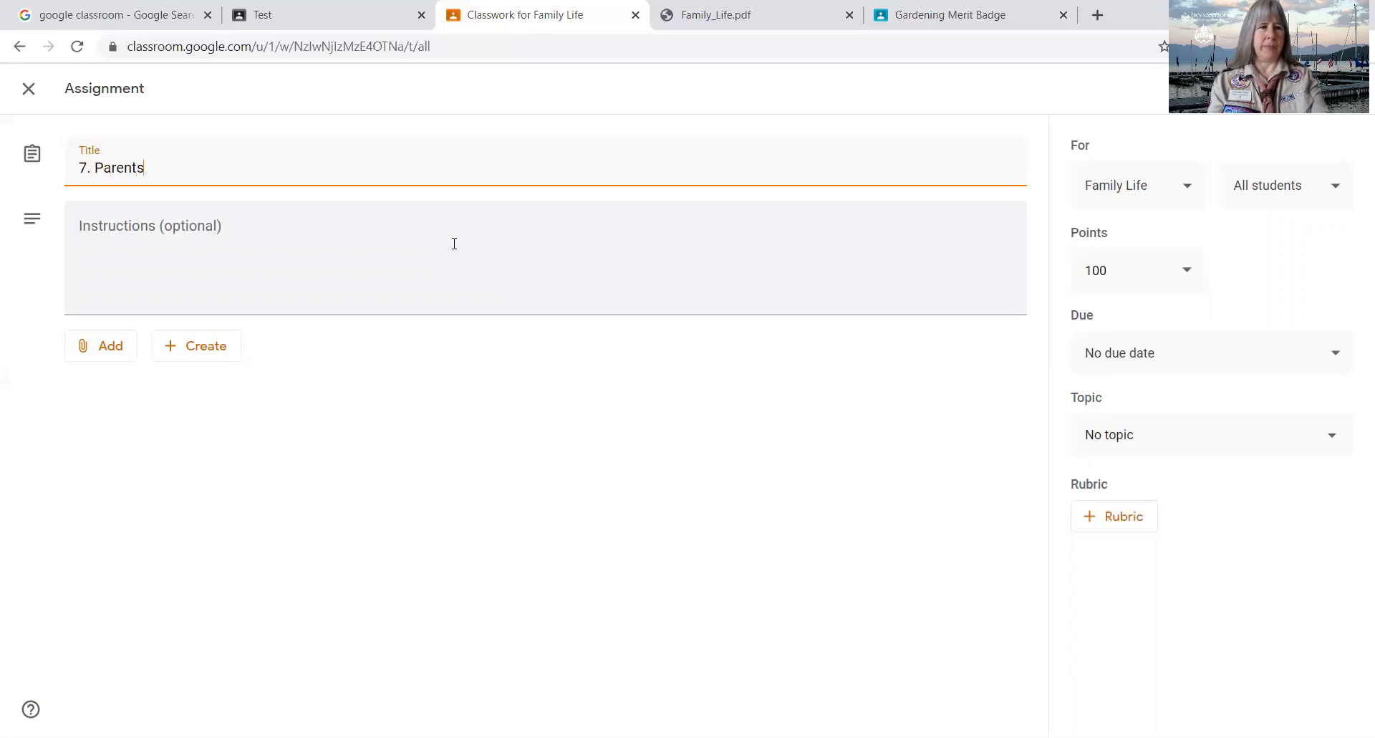
click(197, 261)
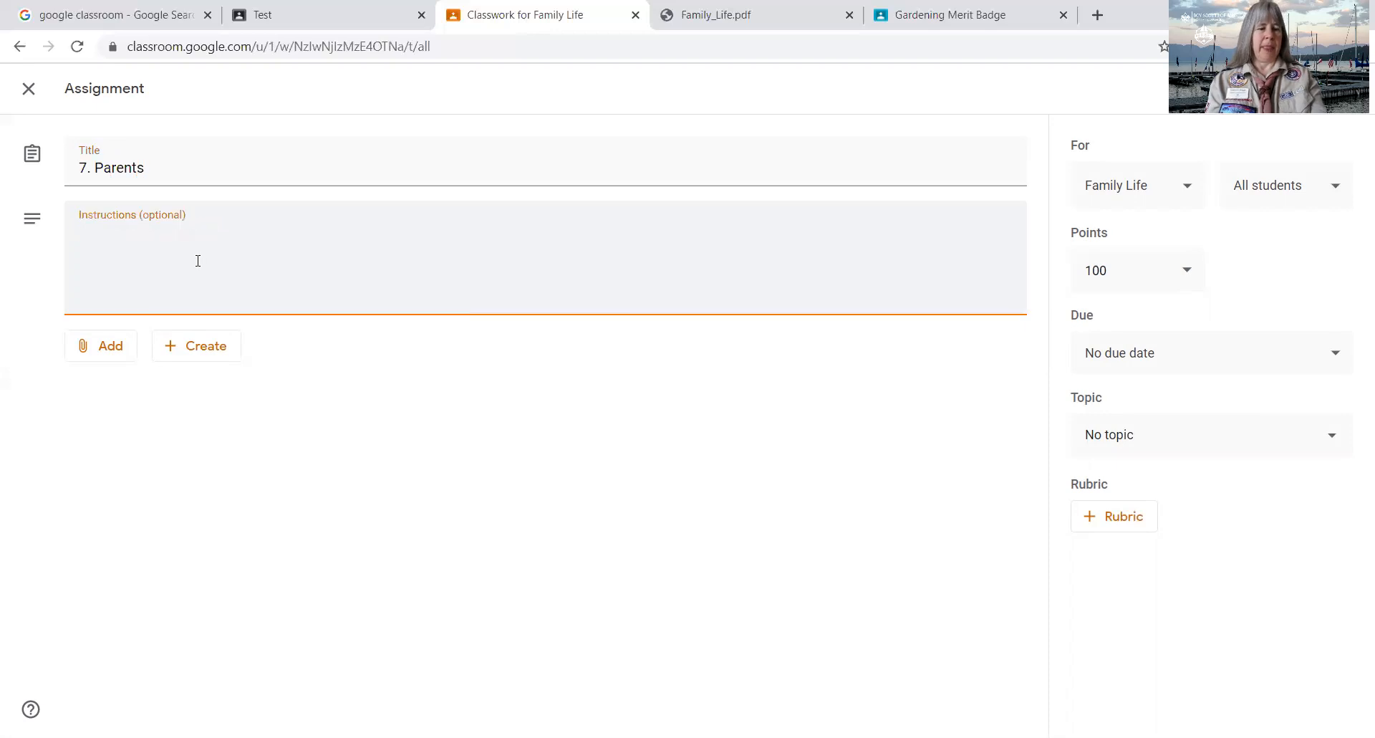
key(ctrl+v)
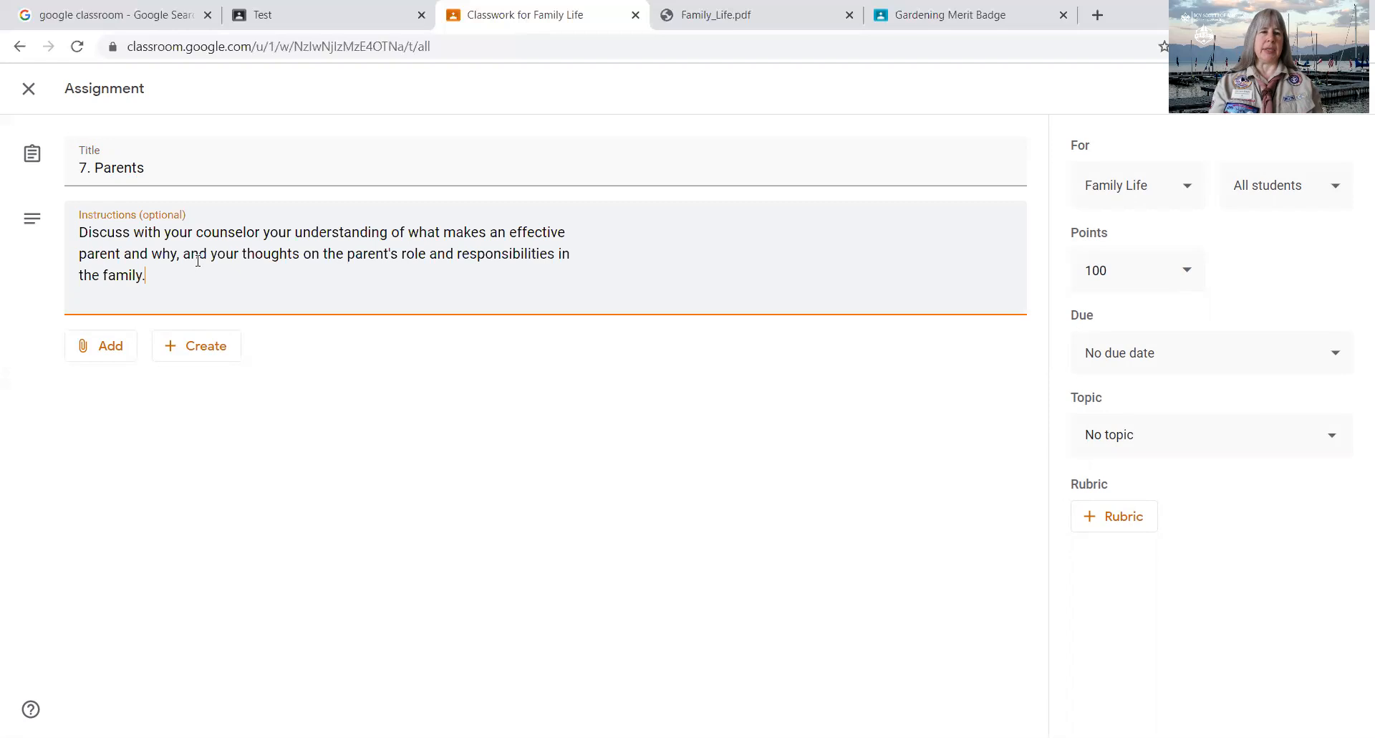
- Add a separate paragraph to the instructions: ""Discuss" does require interaction with the counselor. Please arrange with me to hold a call."
key(Return)
key(Return)
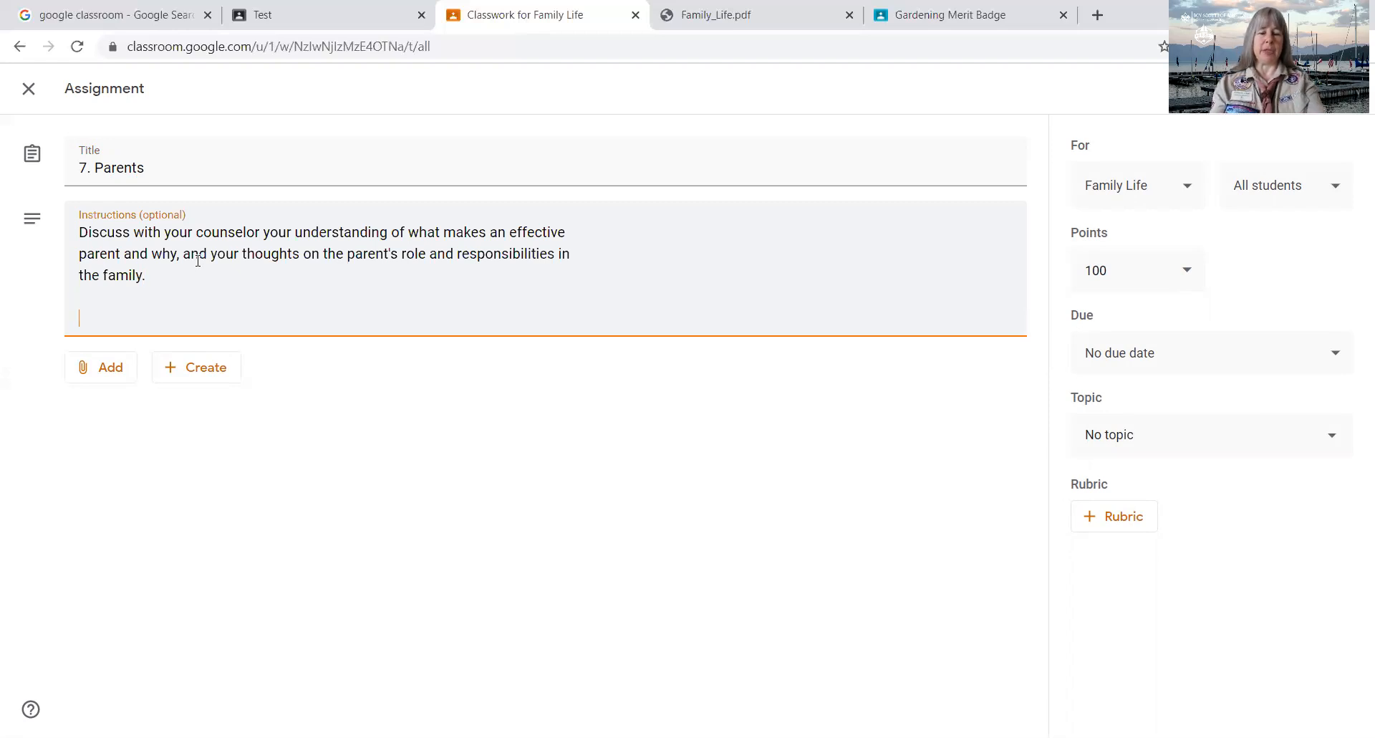
text("Discu)
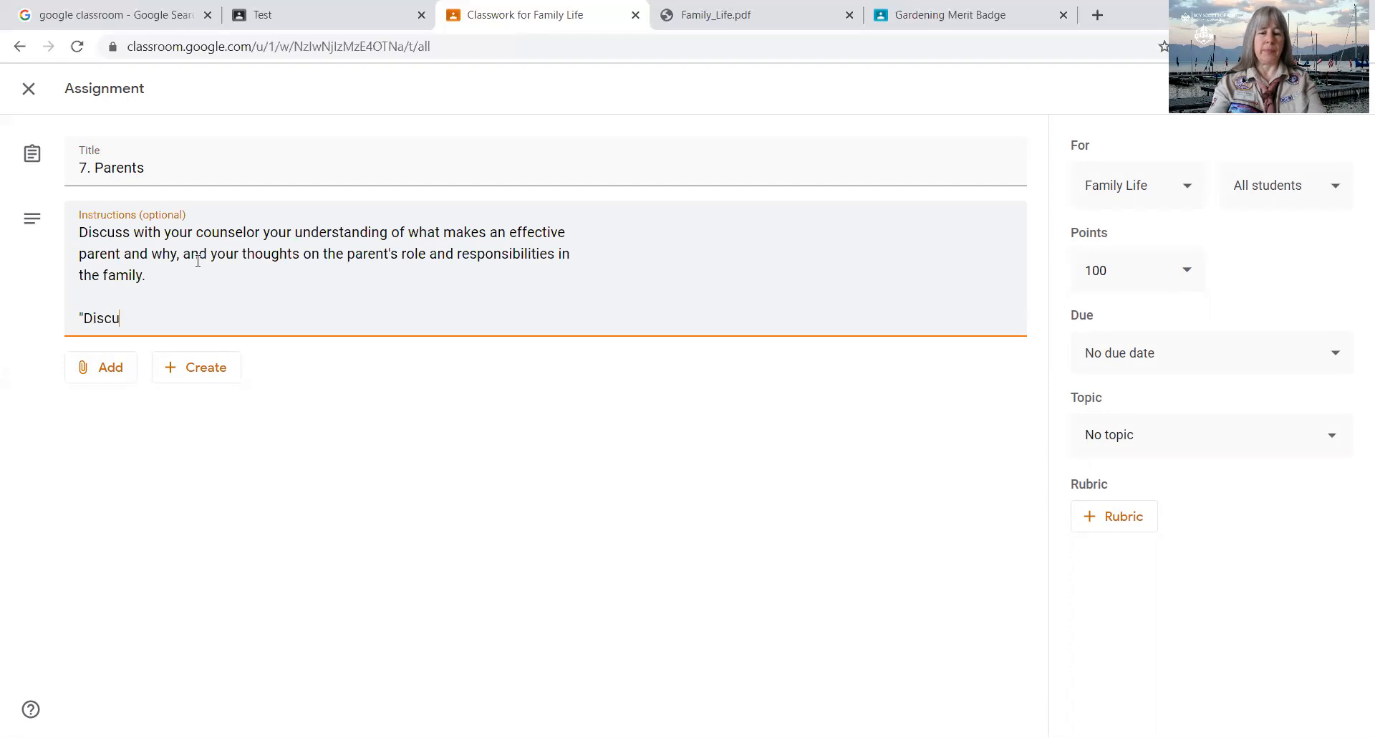
text(ss" does )
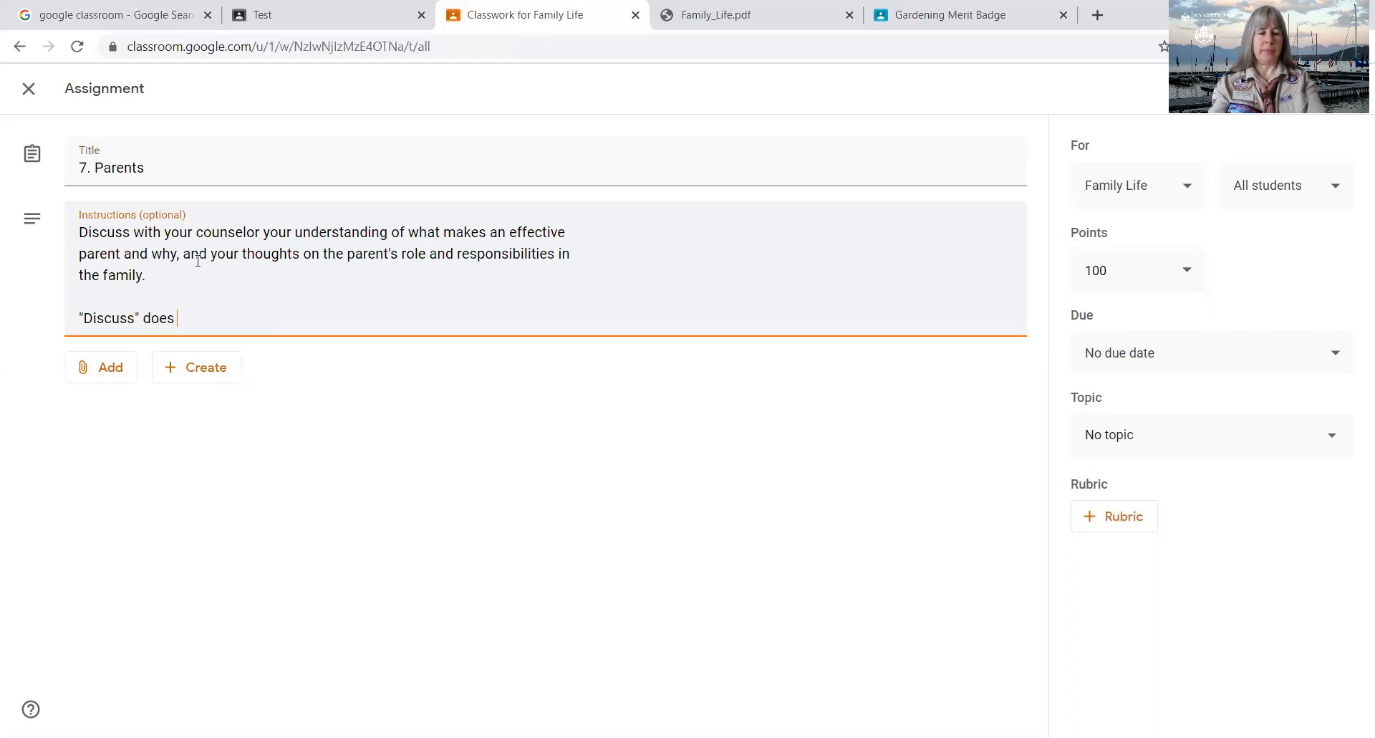
text(require interaction w)
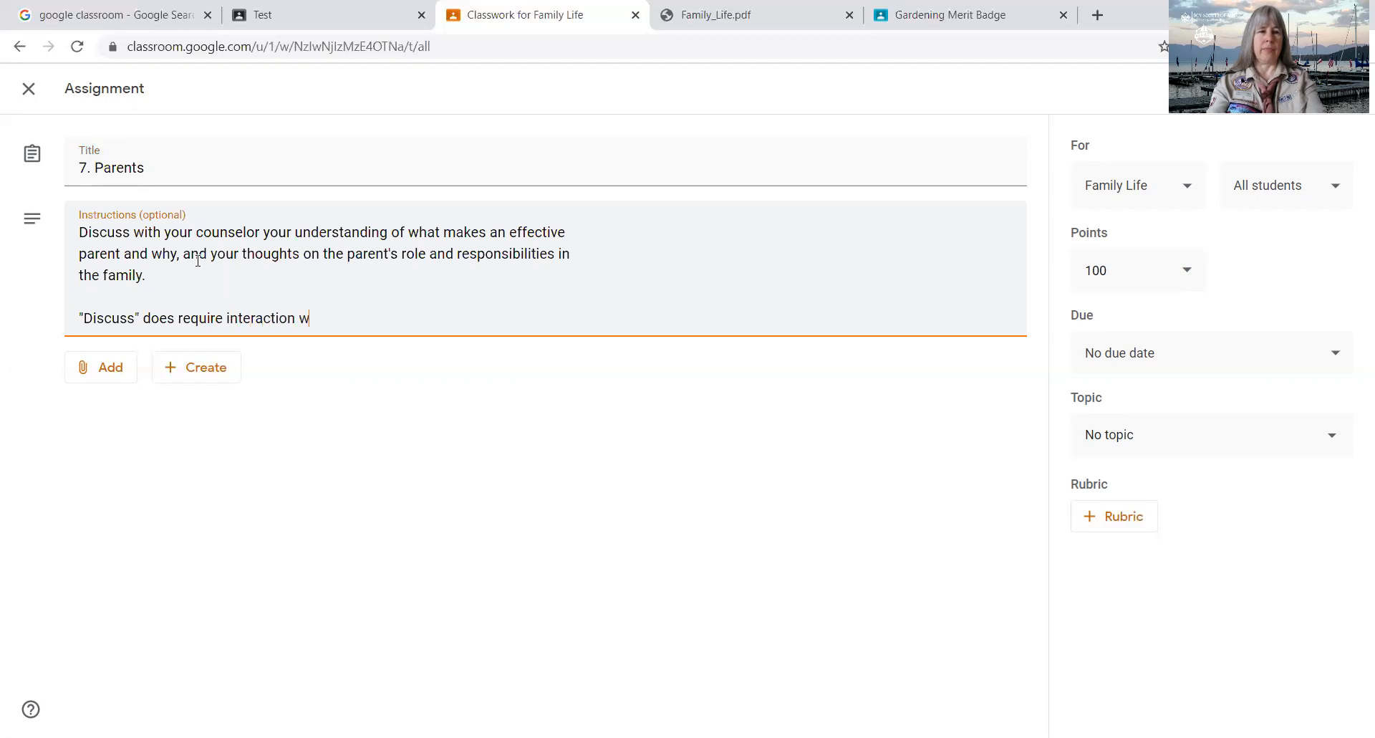
text(ith the couns)
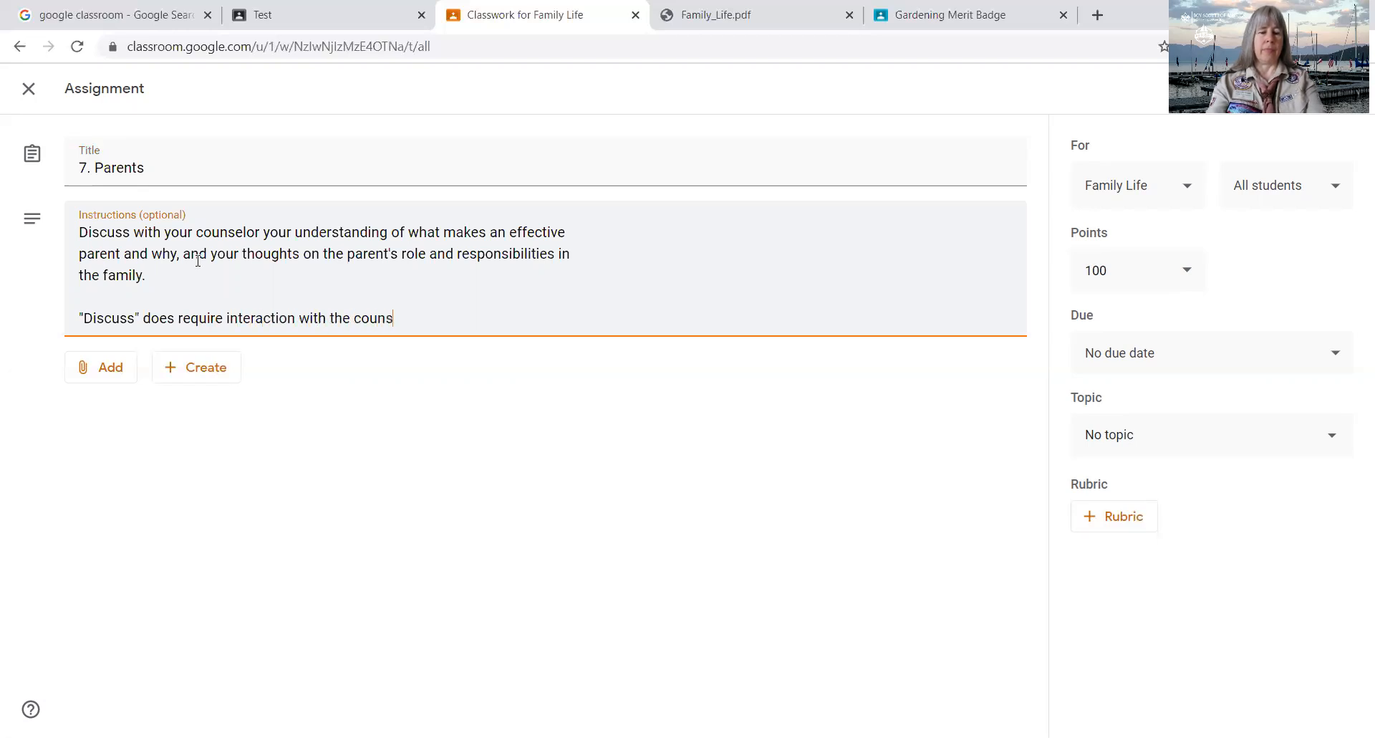
text(elor. Please )
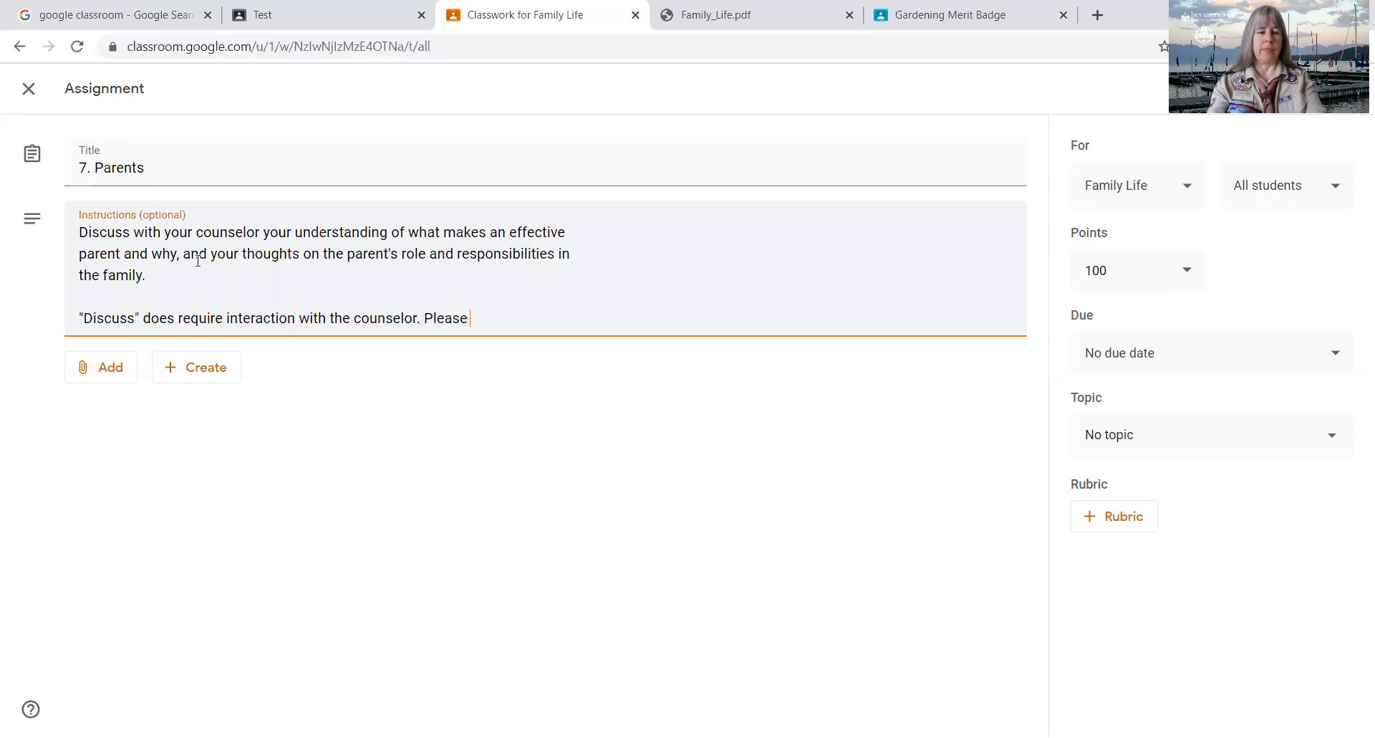
text(arrange with me to hold a call.)
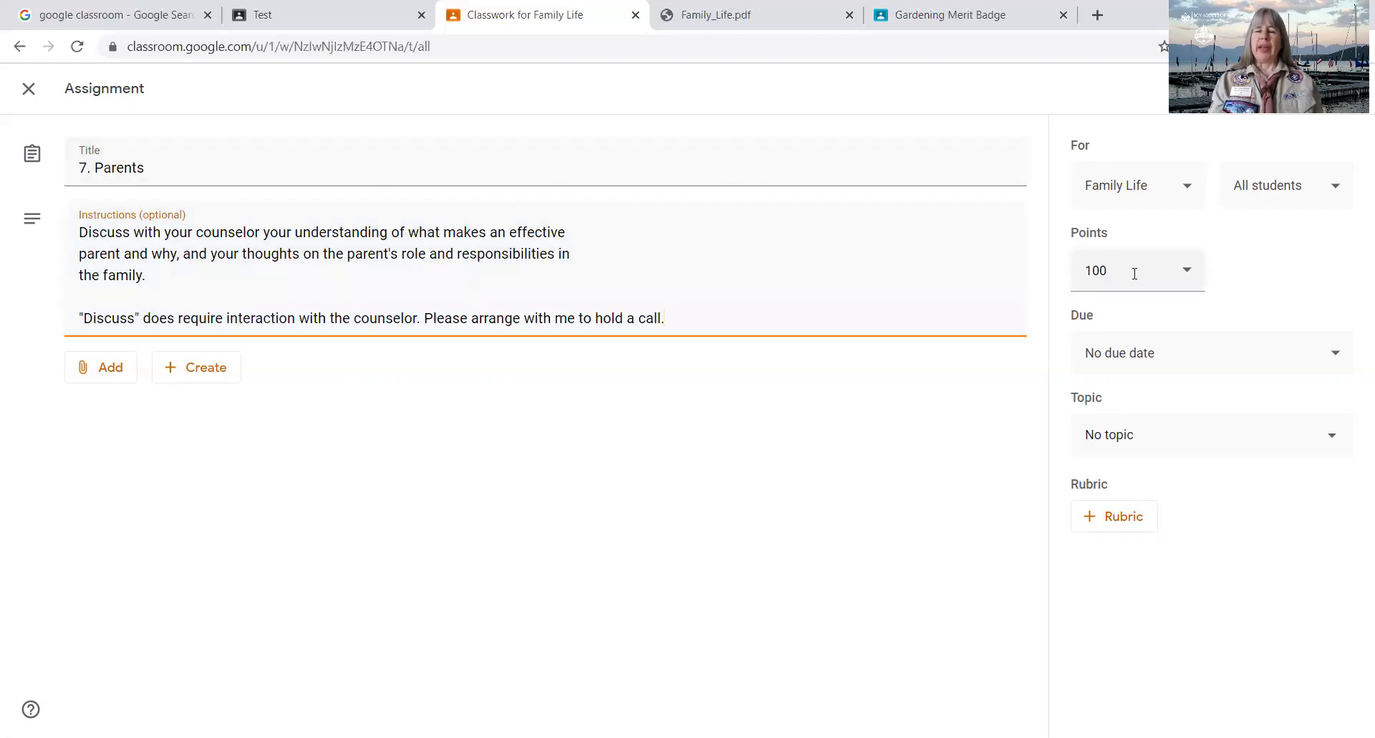
- Make the "7. Parents" assignment ungraded, file it under the topic "7. Parents" and post it to the class
click(1187, 276)
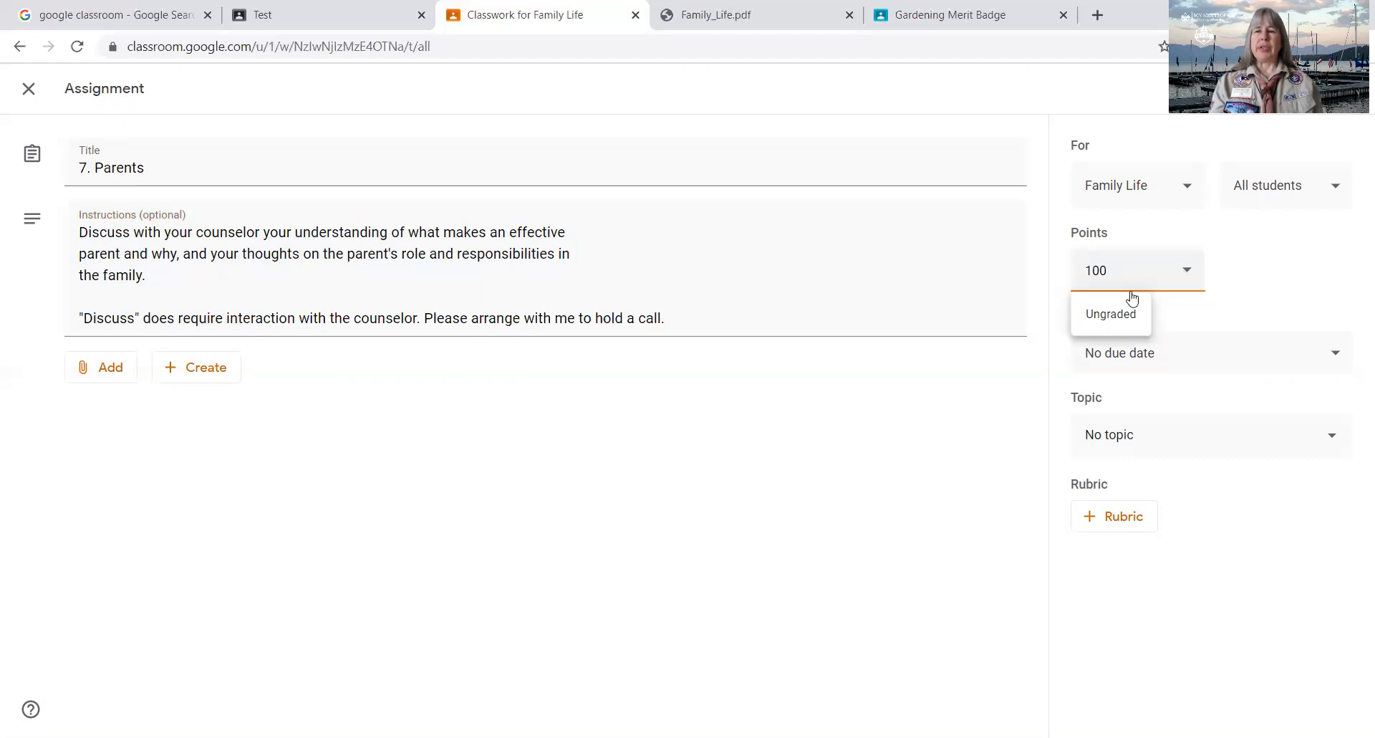
click(1120, 322)
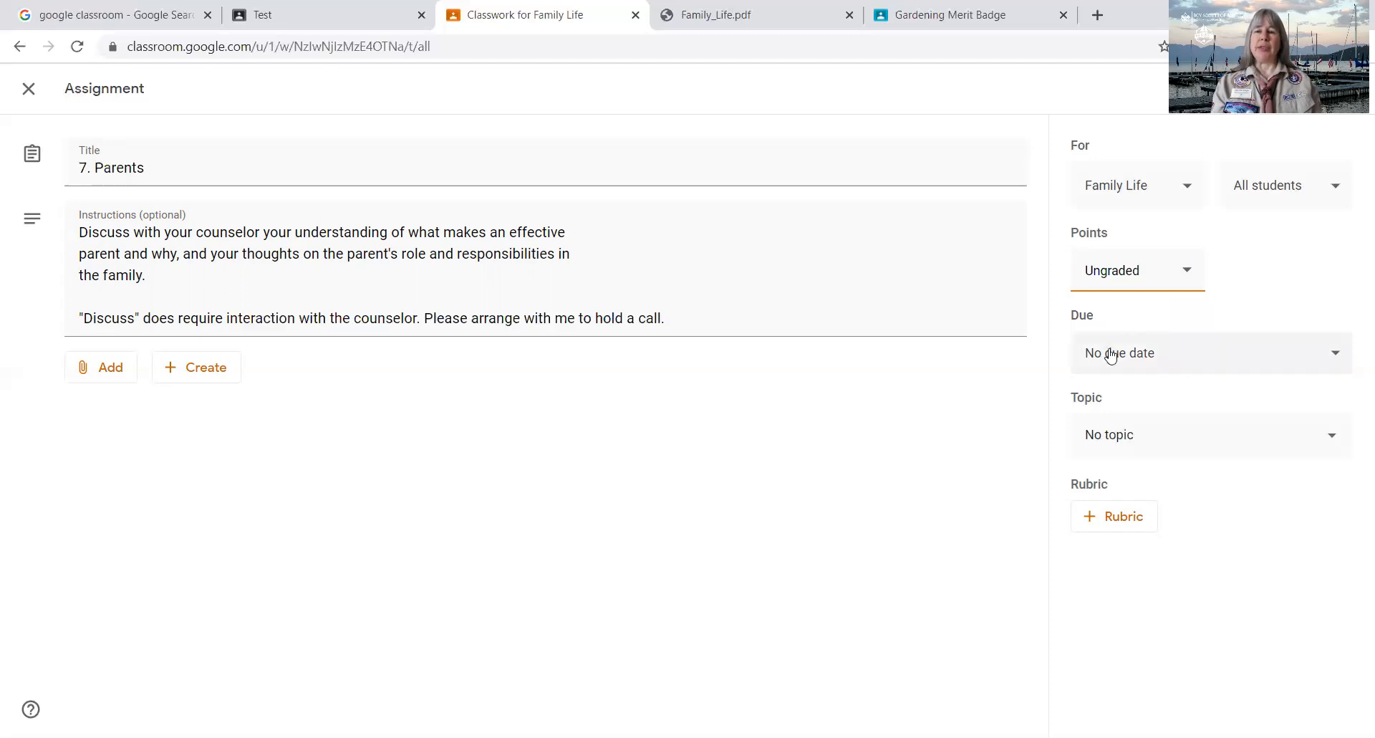
click(1107, 437)
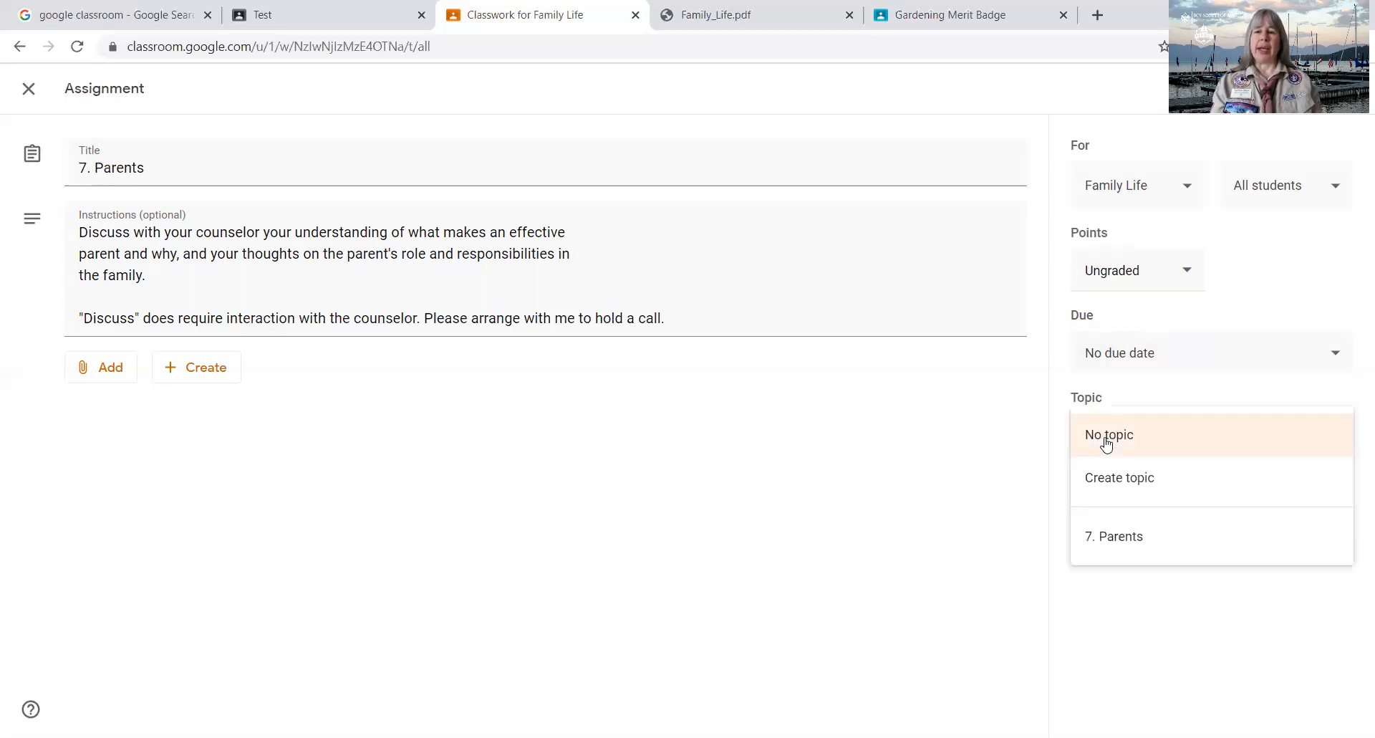
click(1099, 542)
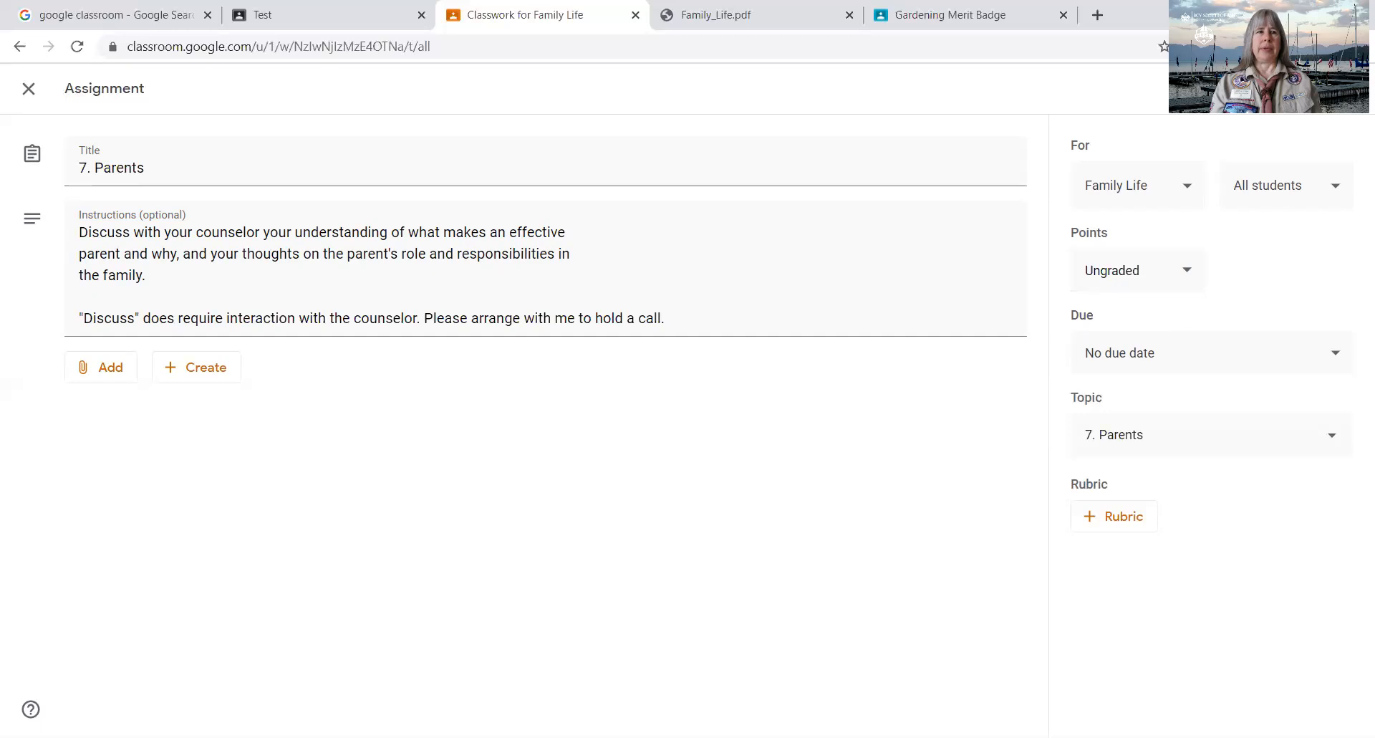
click(1275, 89)
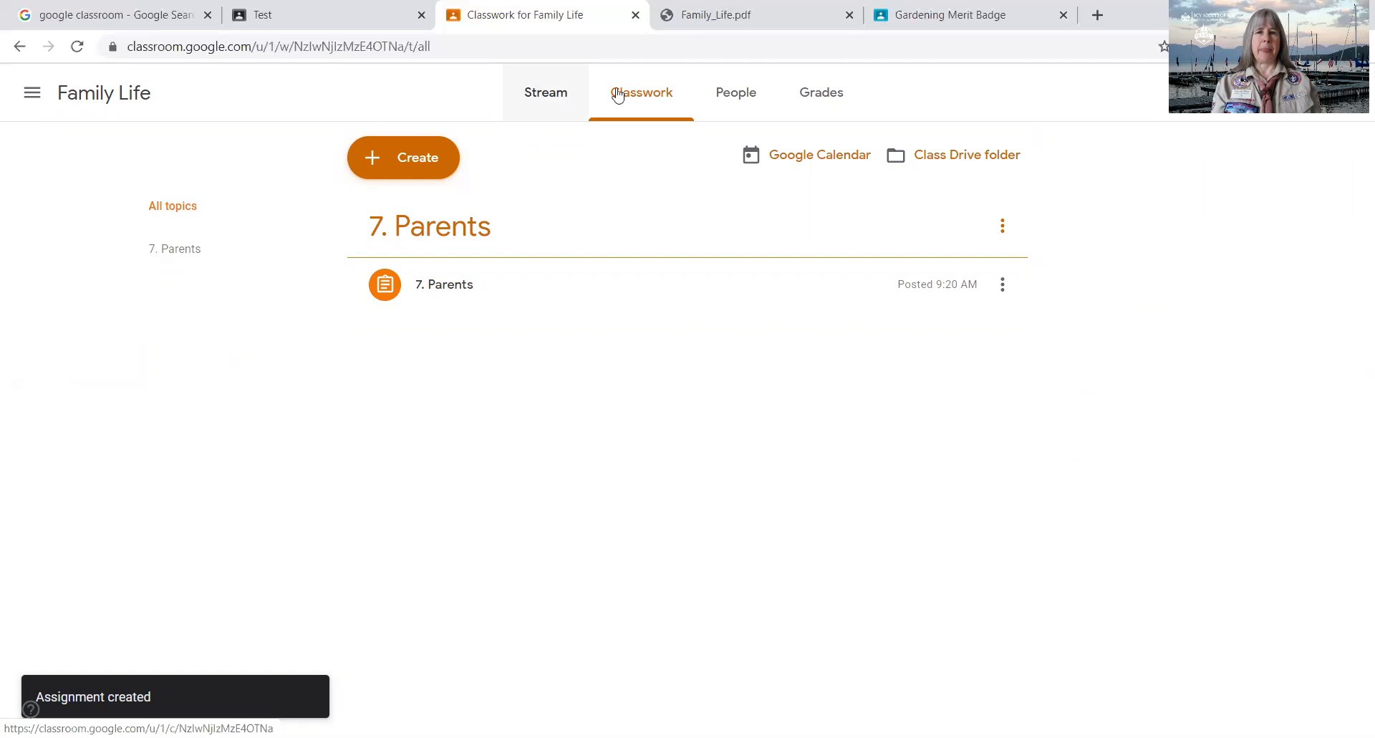
- View the people page of the Family Life class and read through the stream posts of the Gardening Merit Badge class
click(736, 100)
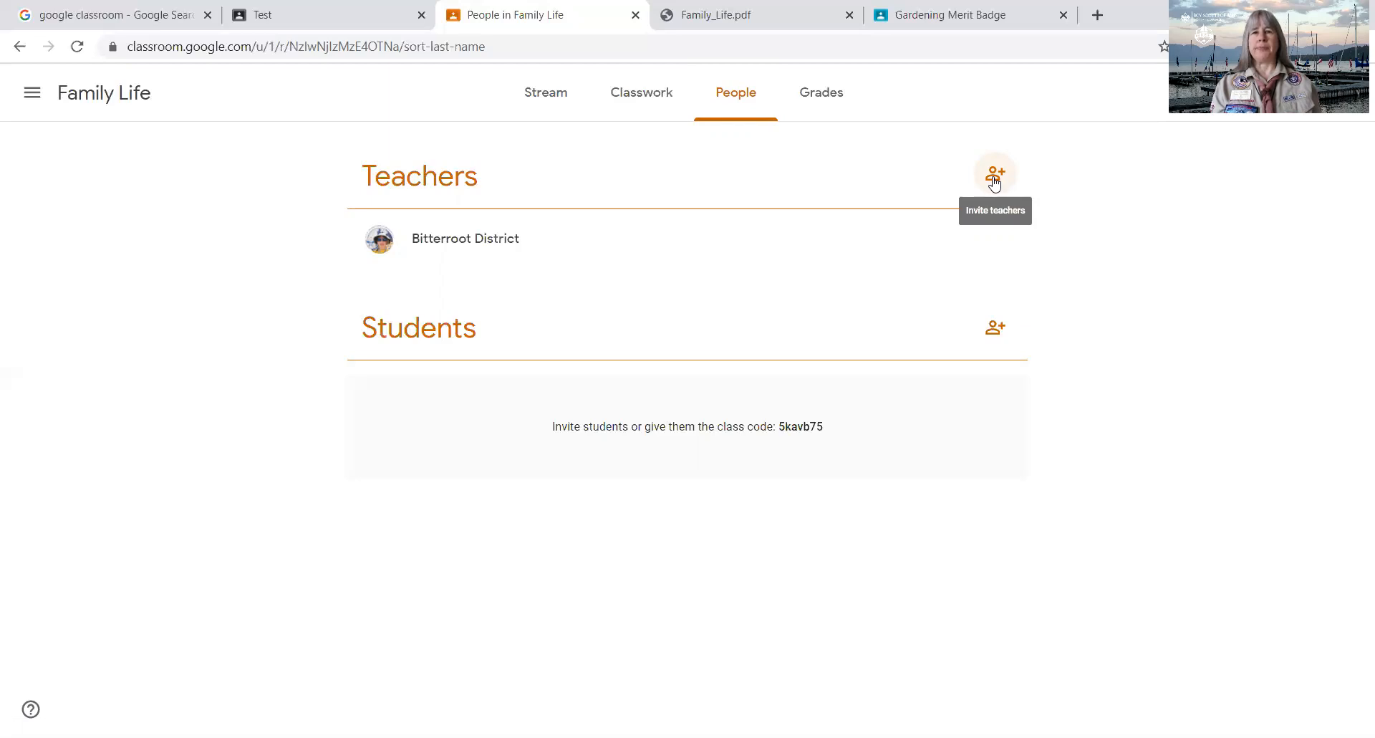
click(902, 16)
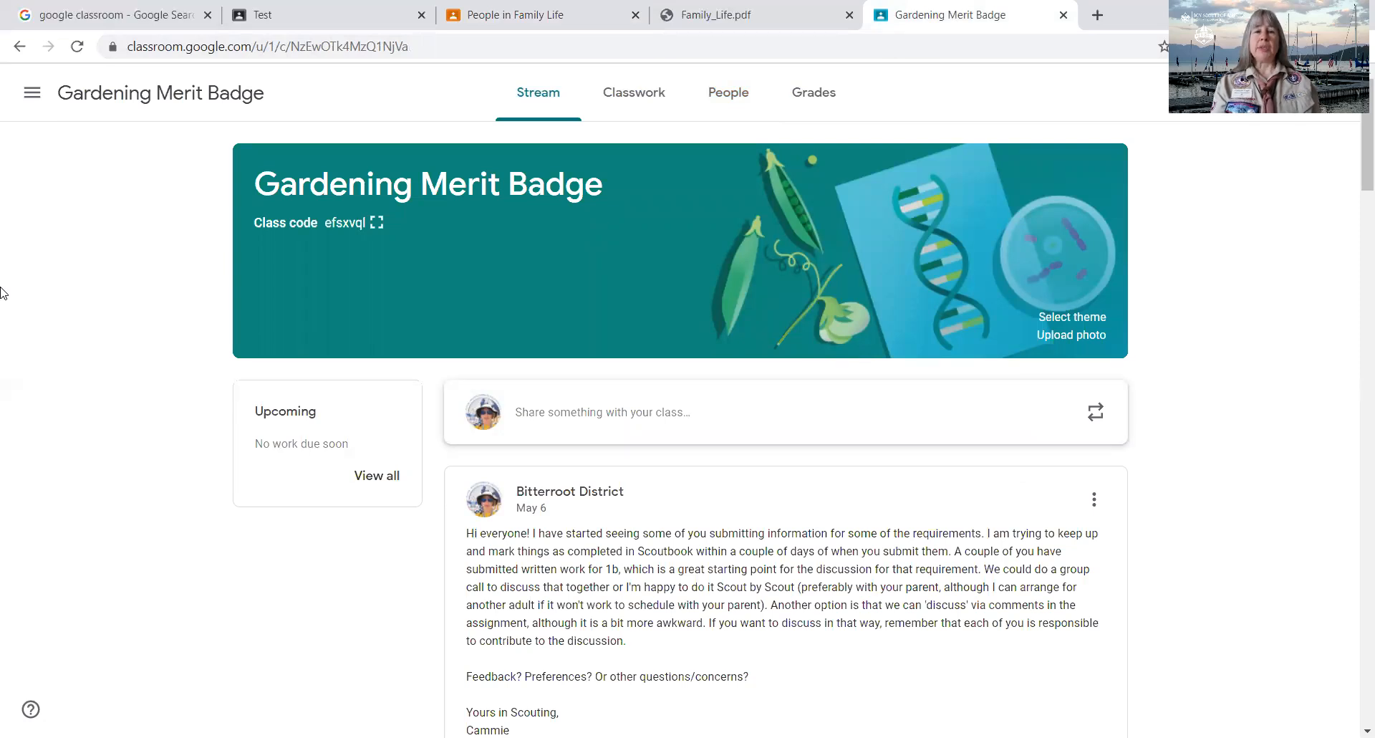
scroll(2, 292, down, 1)
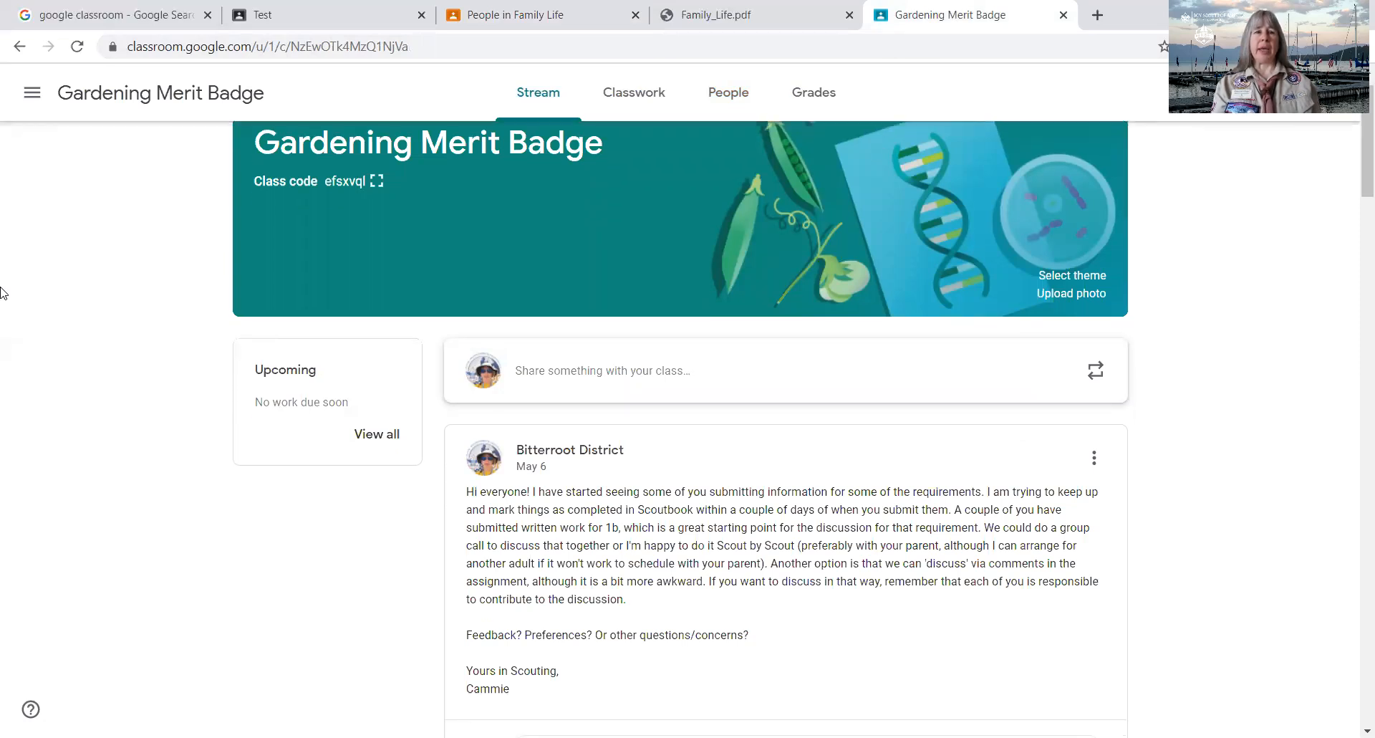
scroll(2, 292, down, 3)
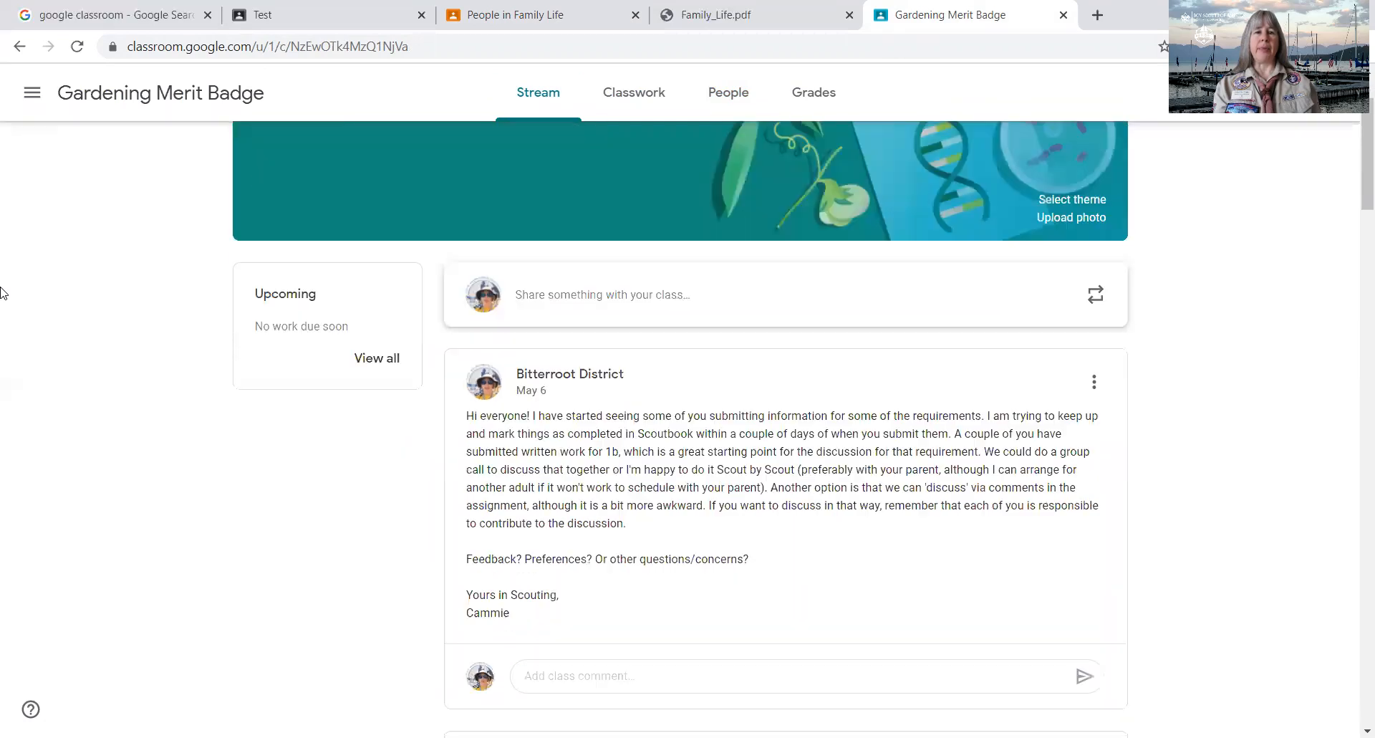
scroll(2, 292, down, 3)
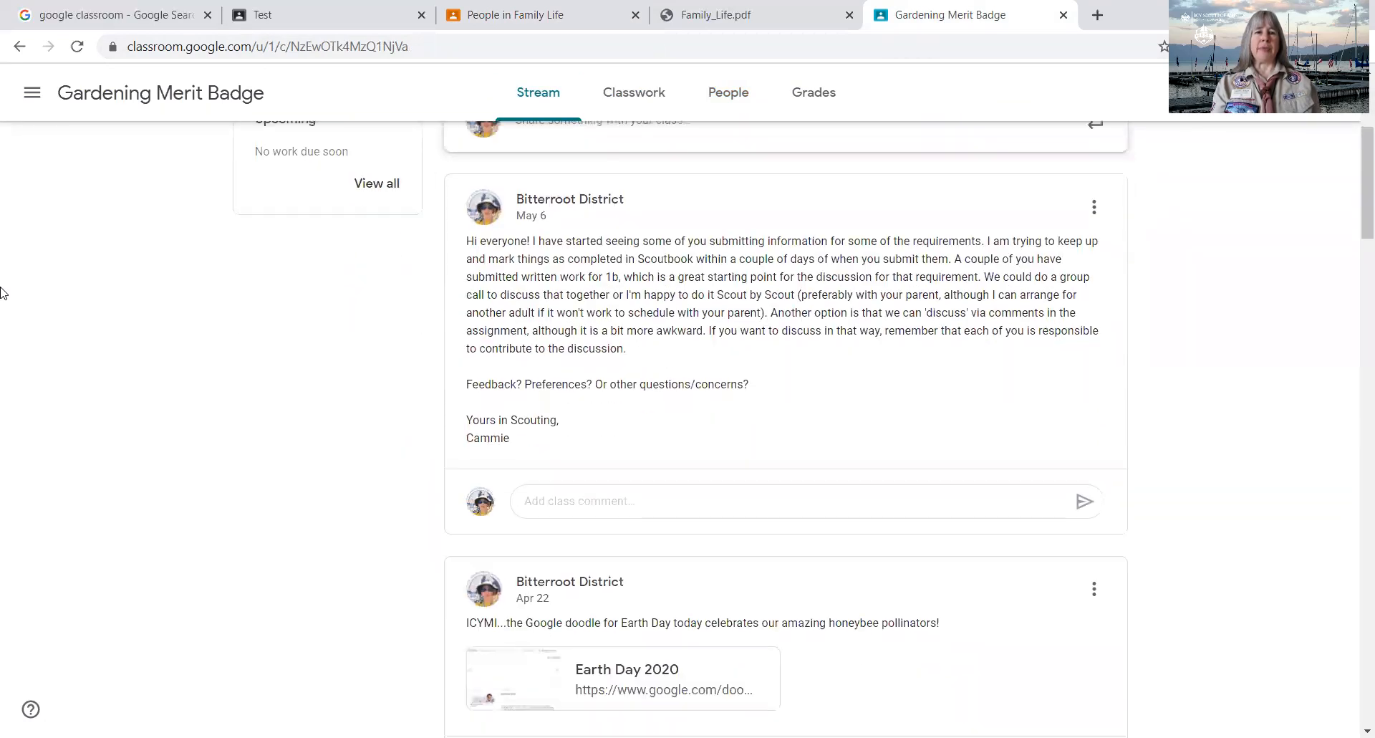
scroll(2, 292, down, 5)
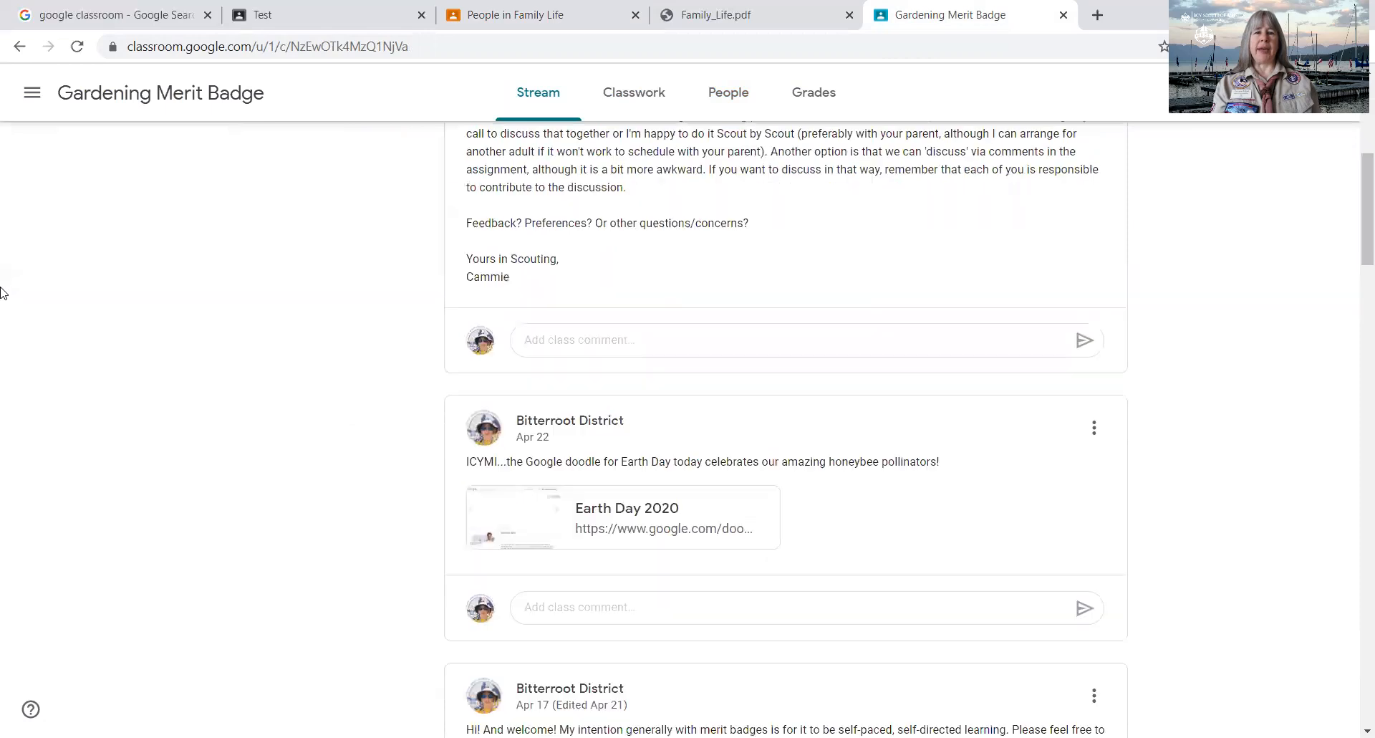
scroll(2, 292, down, 3)
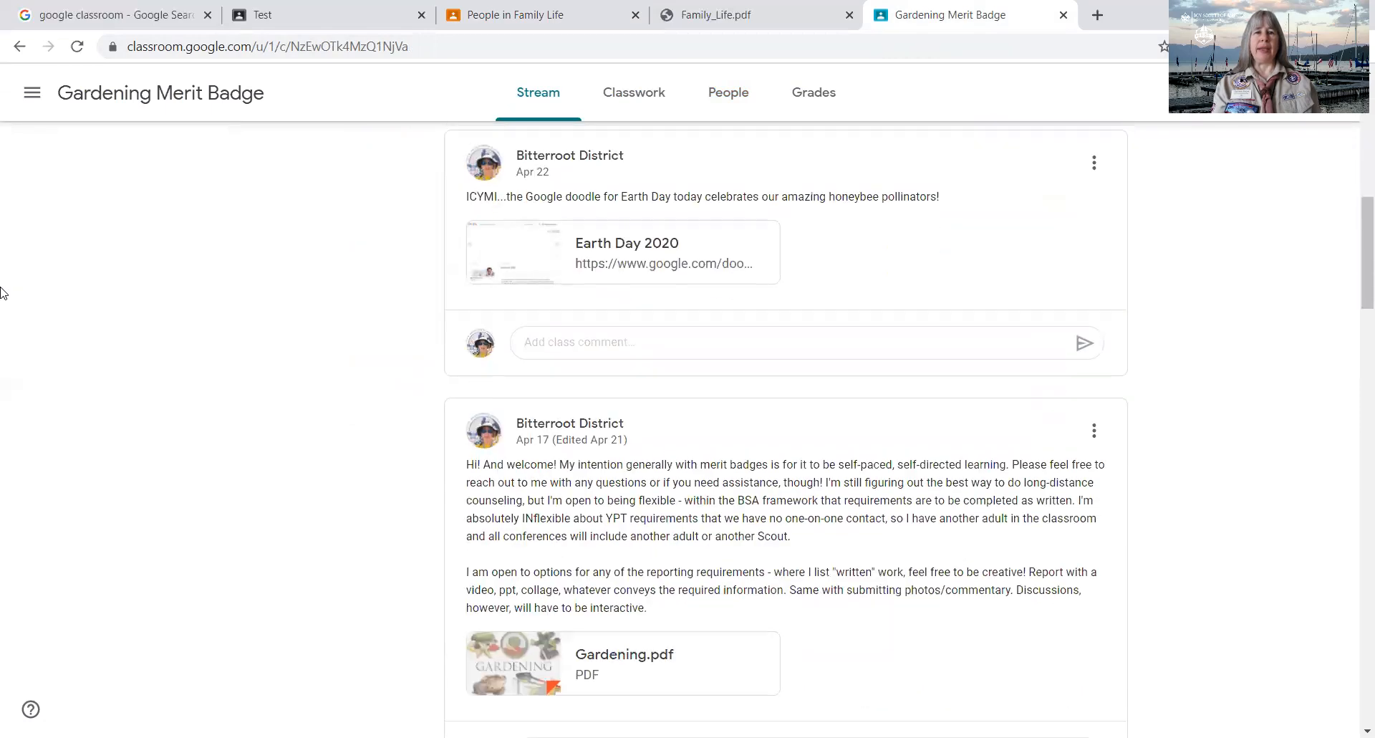
scroll(2, 292, down, 3)
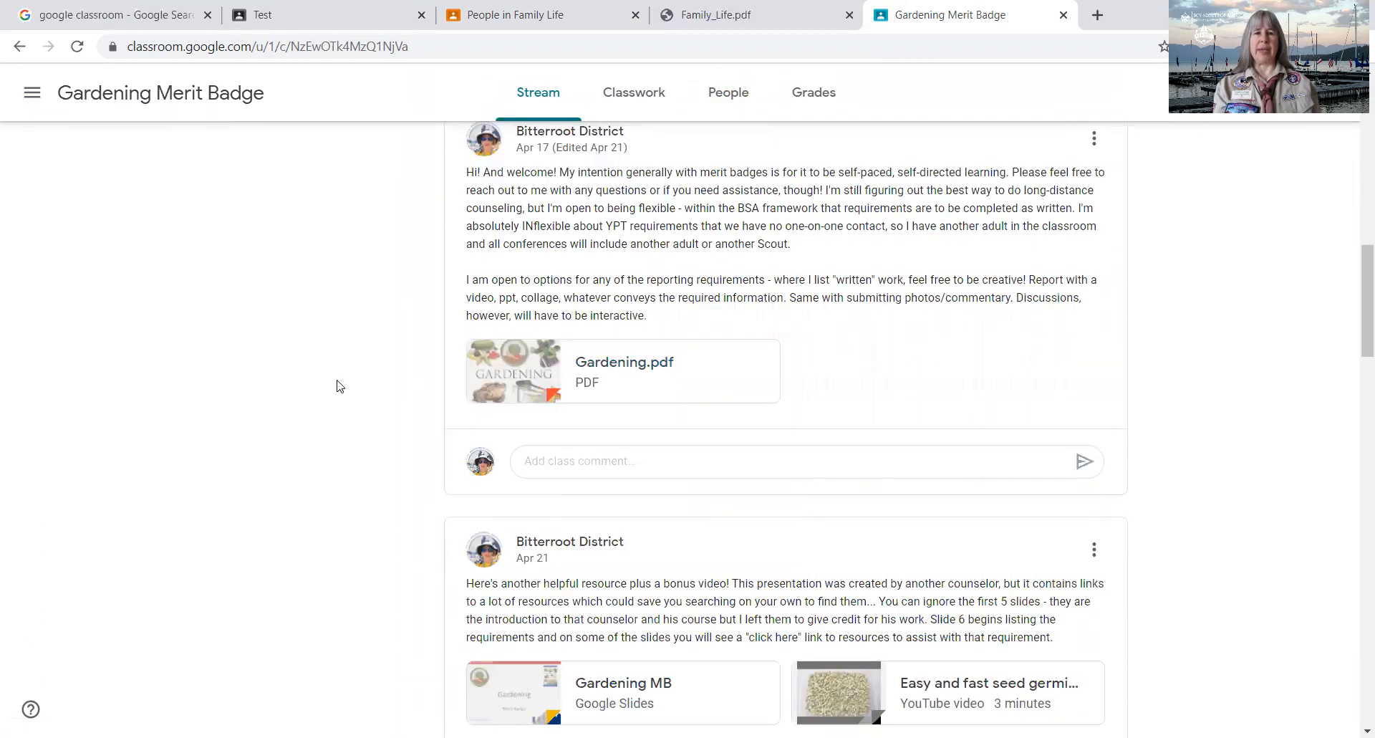
scroll(339, 386, down, 5)
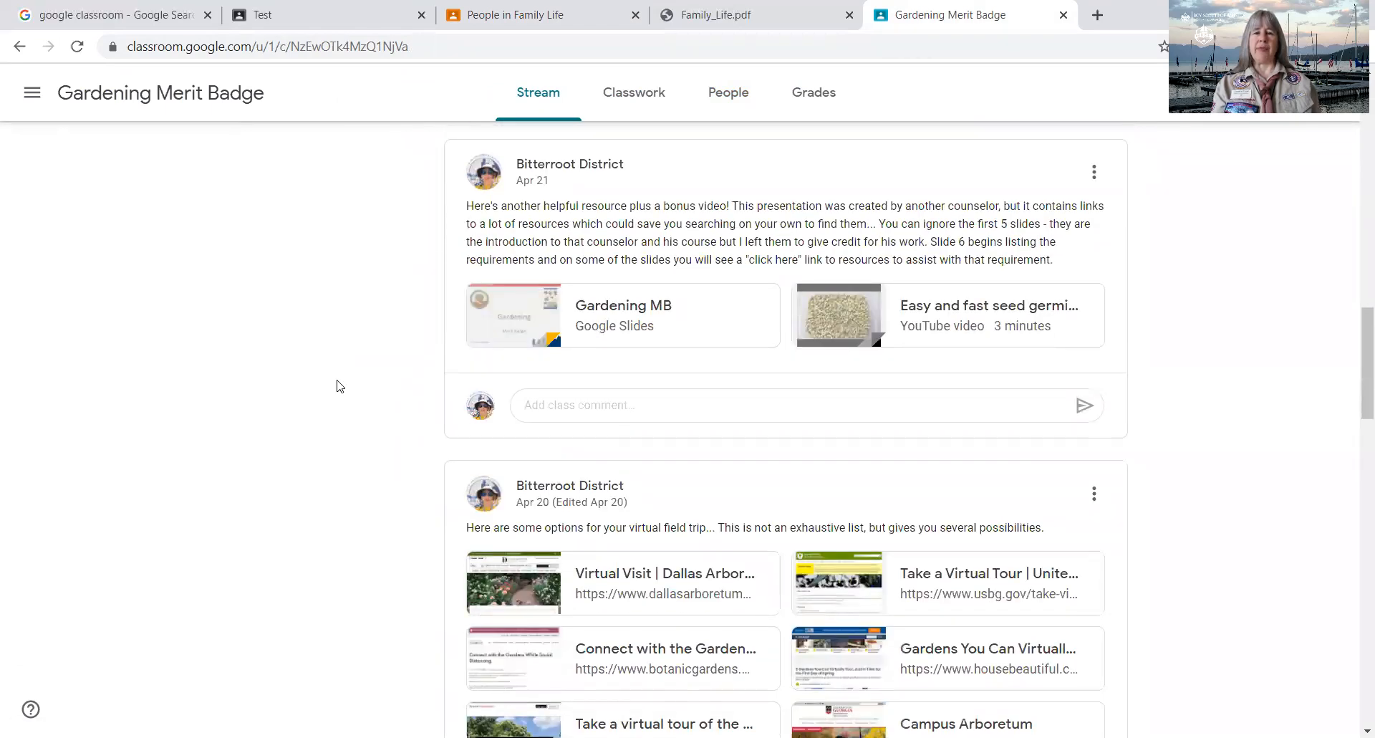
scroll(339, 386, down, 3)
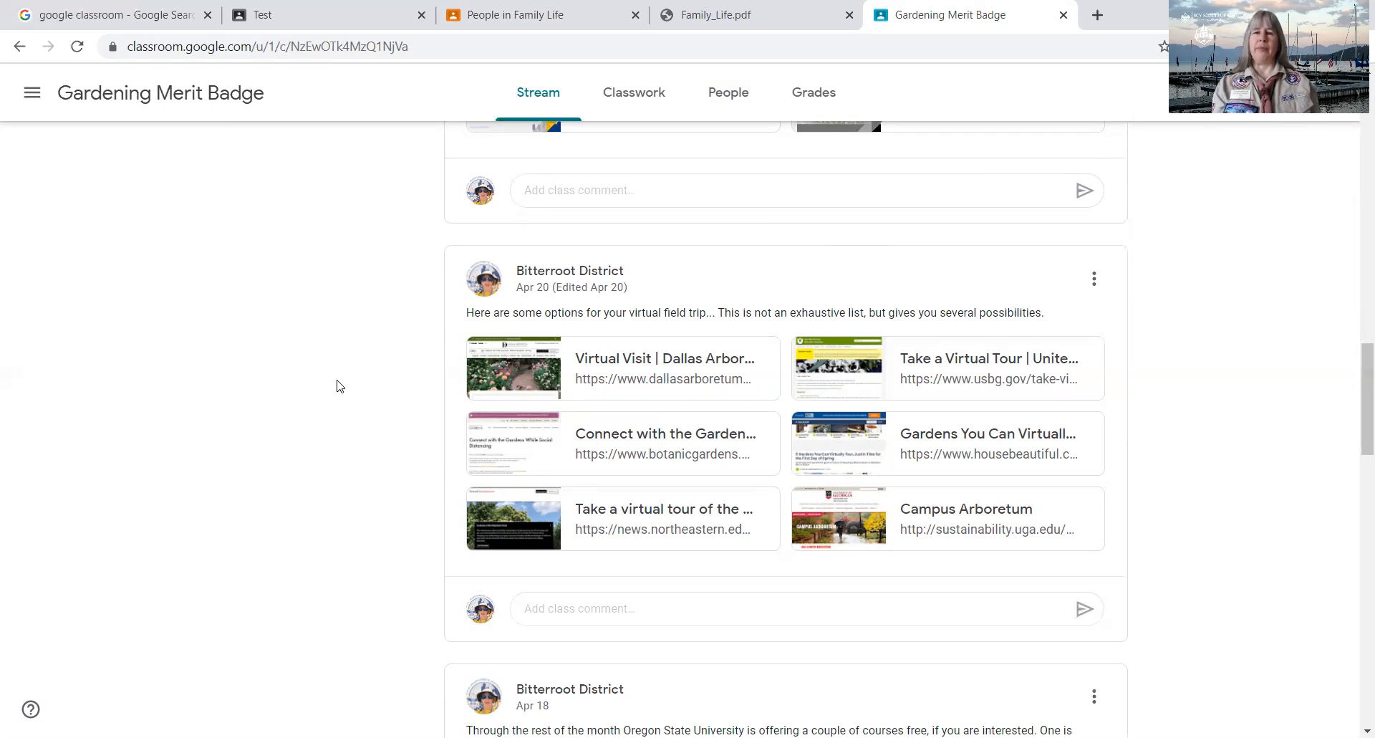
scroll(339, 387, down, 3)
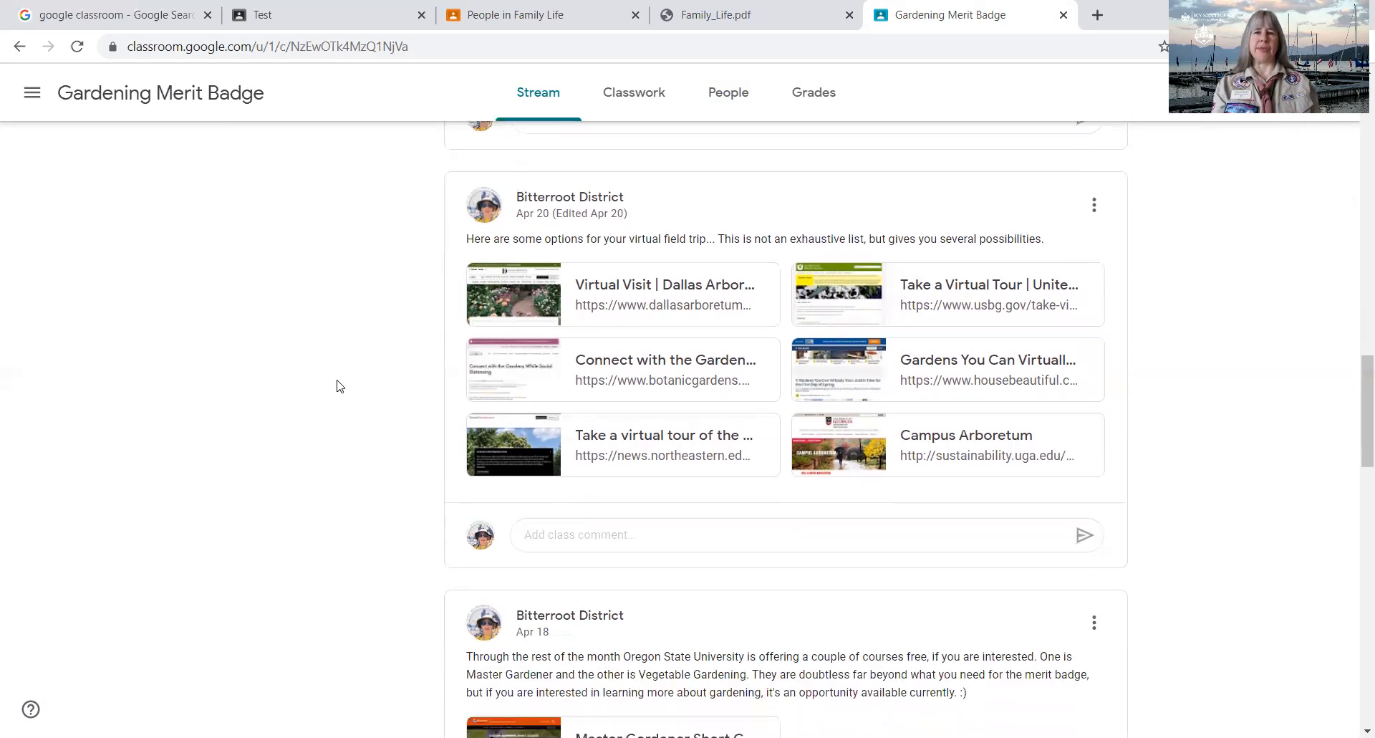
scroll(339, 387, down, 9)
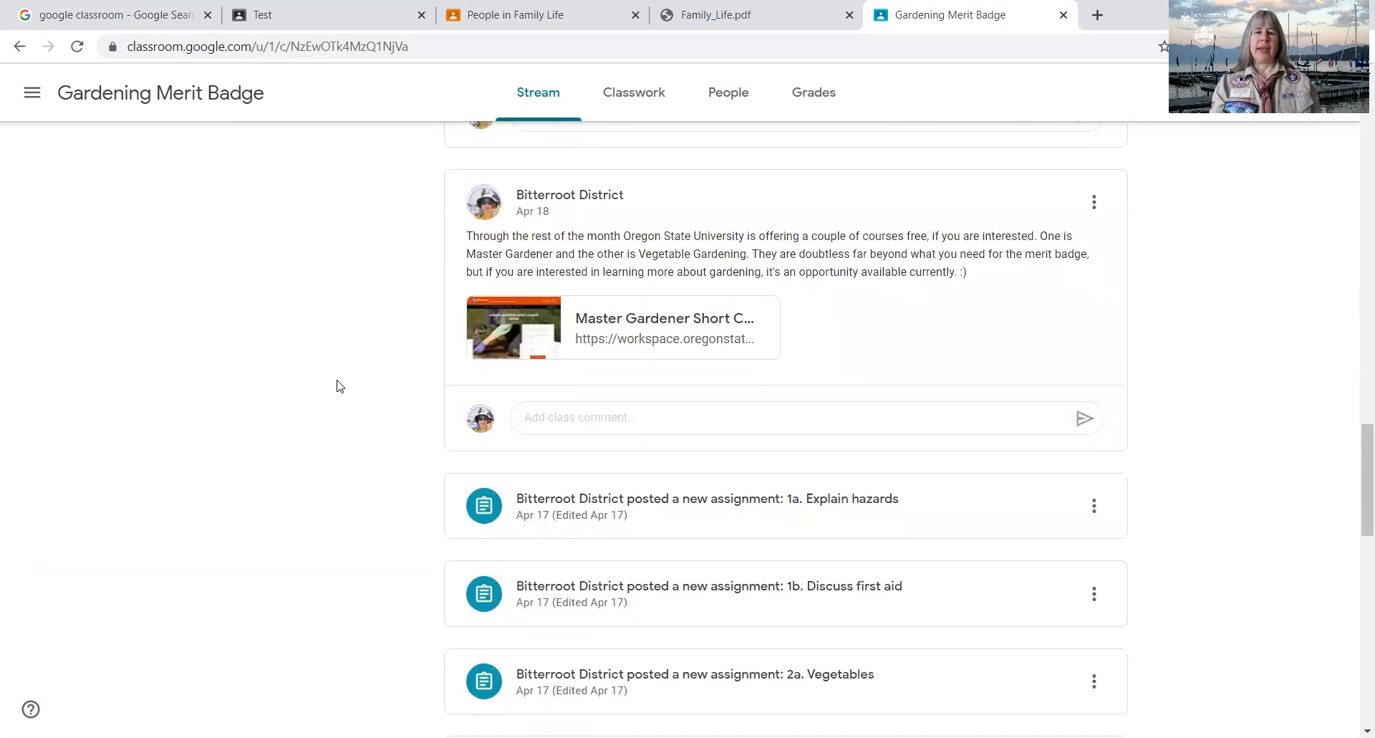
scroll(340, 386, down, 2)
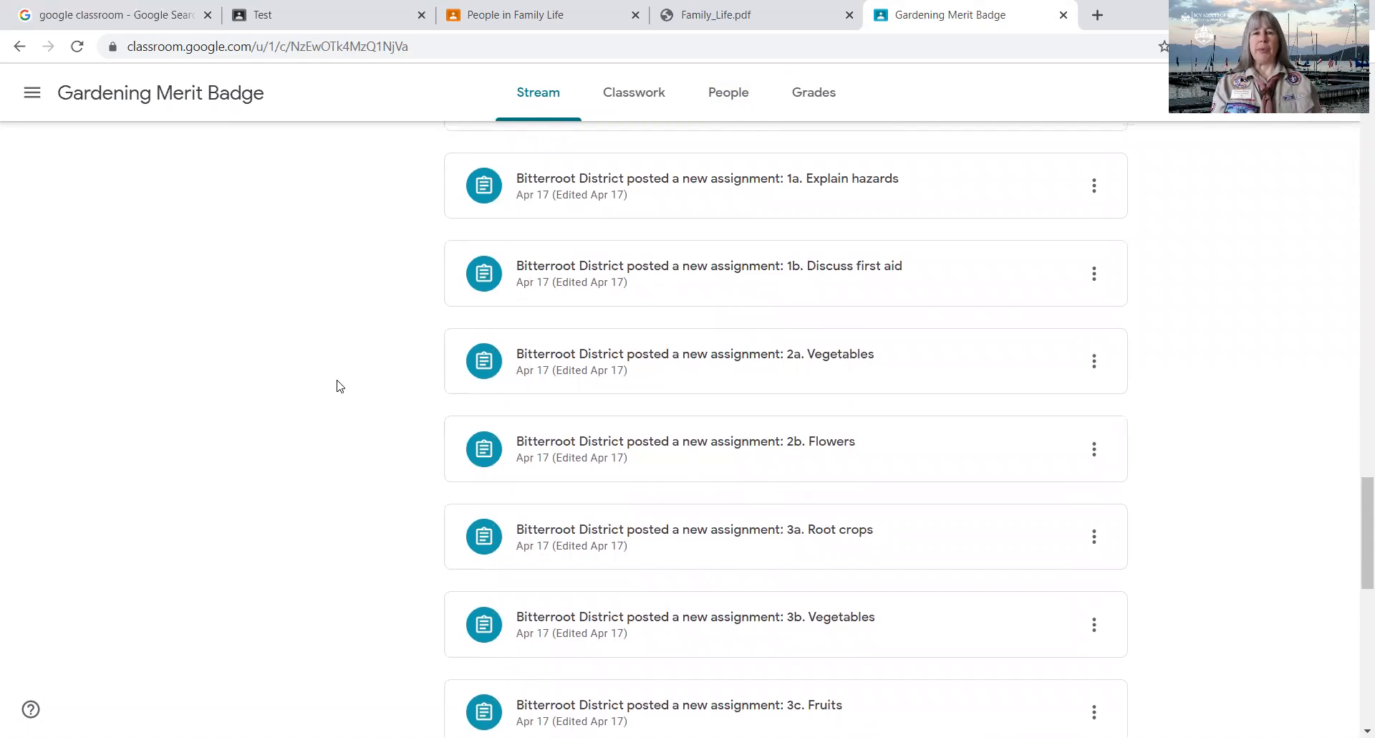
scroll(339, 386, down, 3)
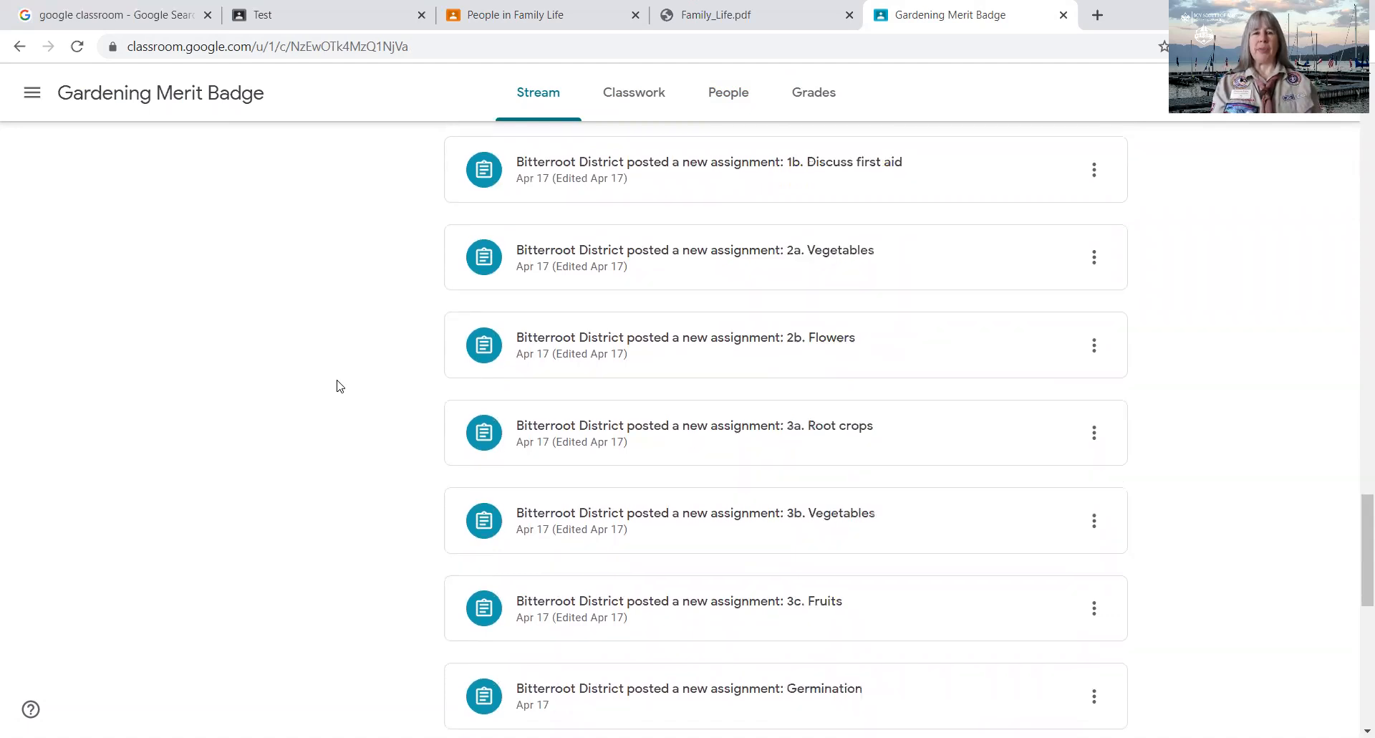
- Review the Gardening Merit Badge classwork, from the Requirement 1 topic through the Requirement 8 assignments
click(632, 95)
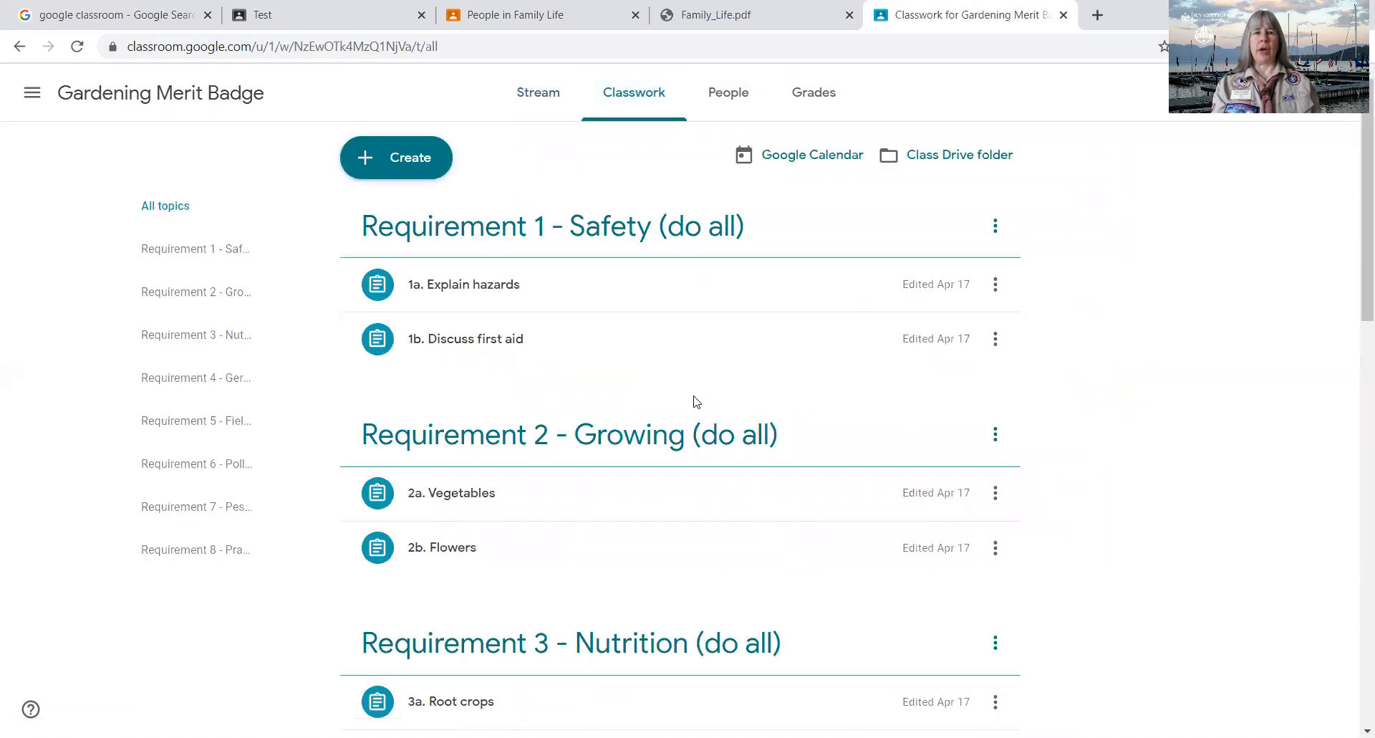
scroll(694, 402, down, 2)
scroll(693, 401, up, 2)
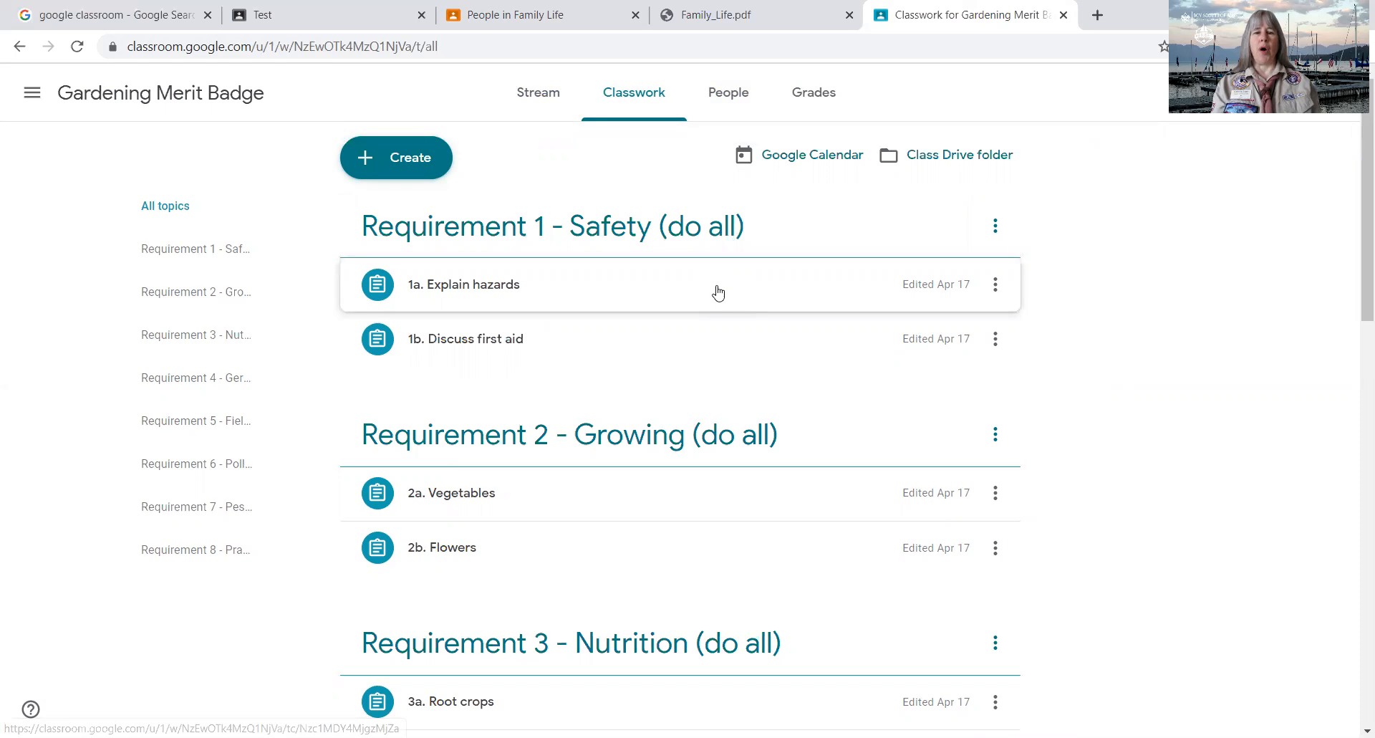
scroll(716, 292, down, 10)
scroll(717, 291, down, 3)
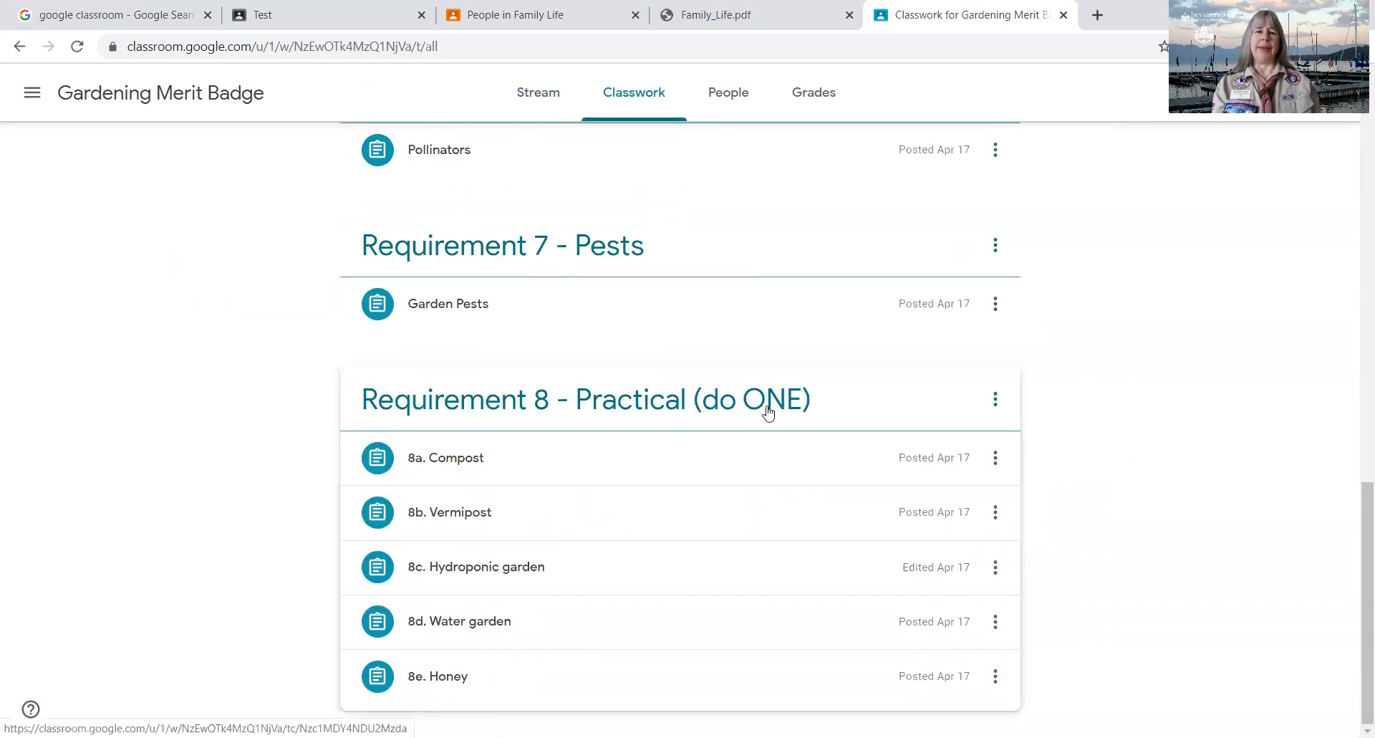
- Look through the teachers and students enrolled in the Gardening Merit Badge class
click(725, 94)
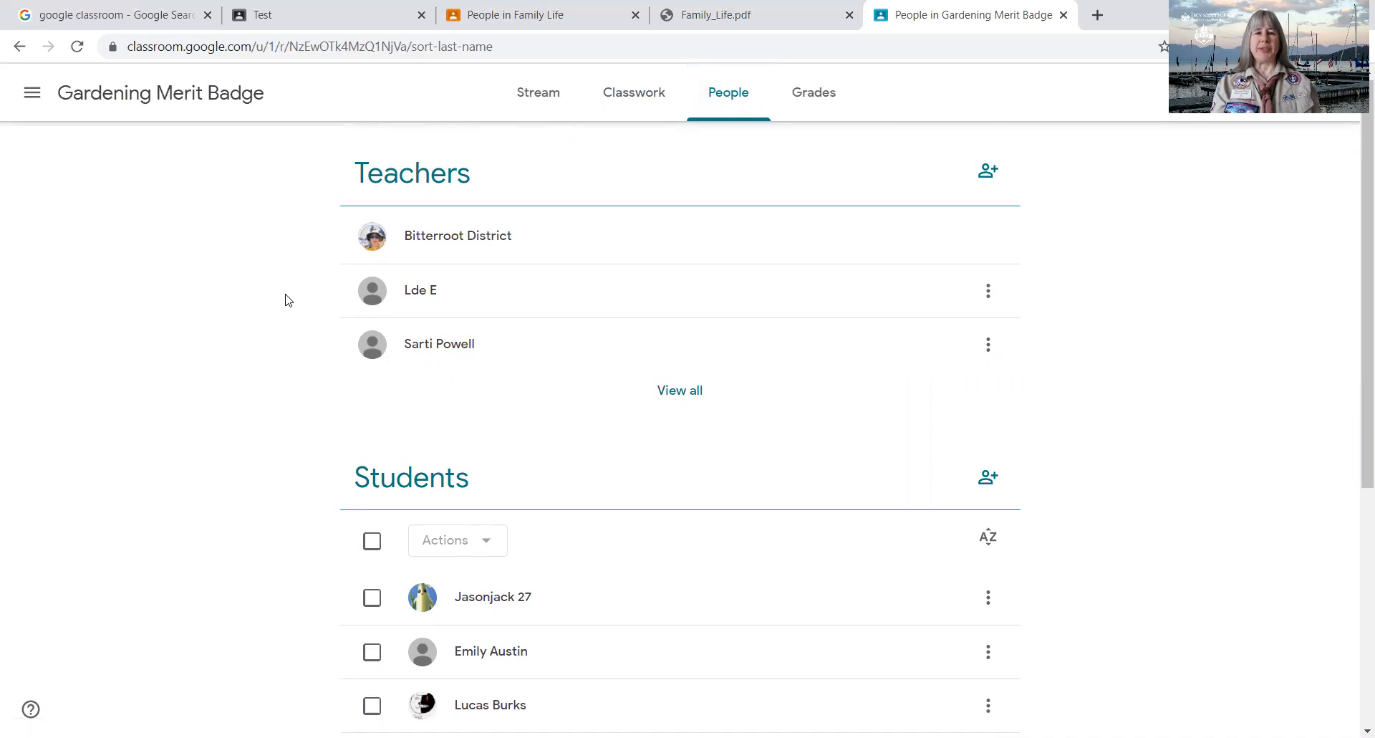
scroll(285, 299, down, 1)
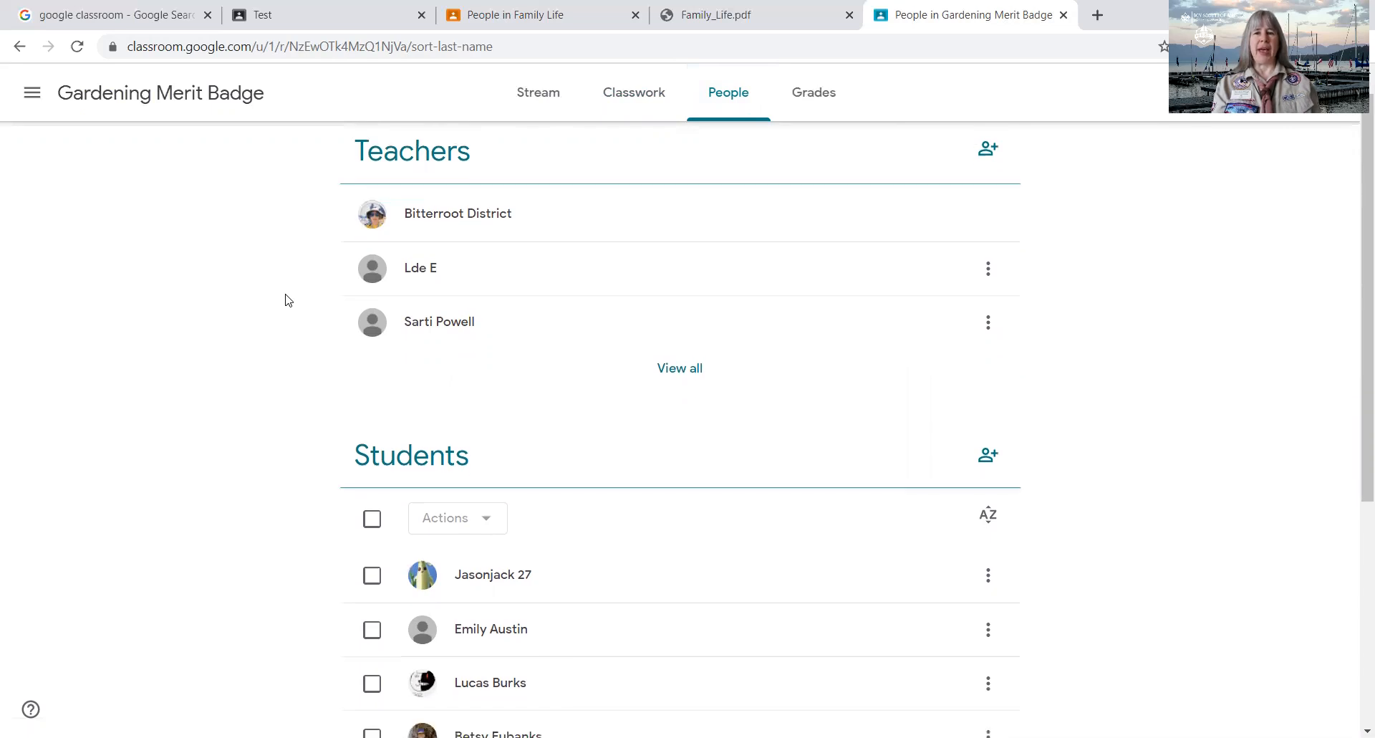
scroll(286, 299, down, 2)
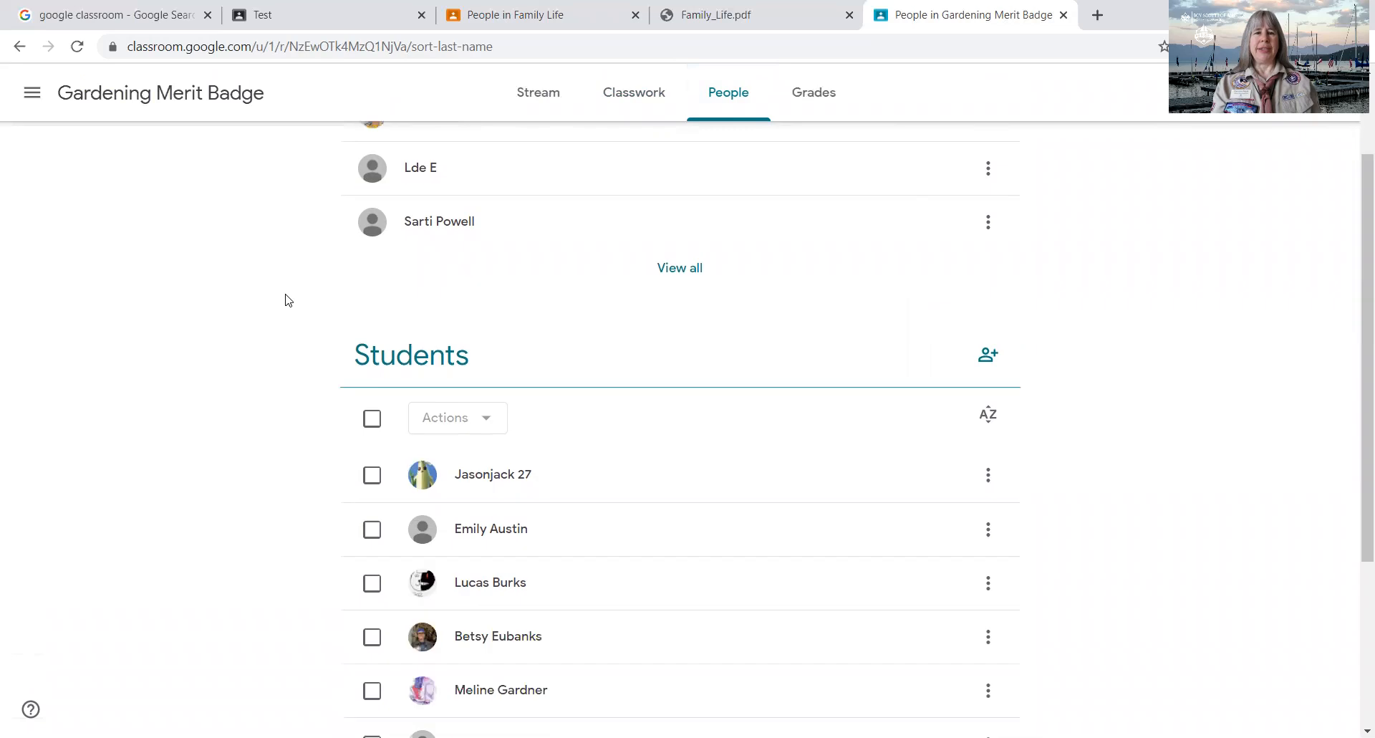
scroll(286, 300, down, 2)
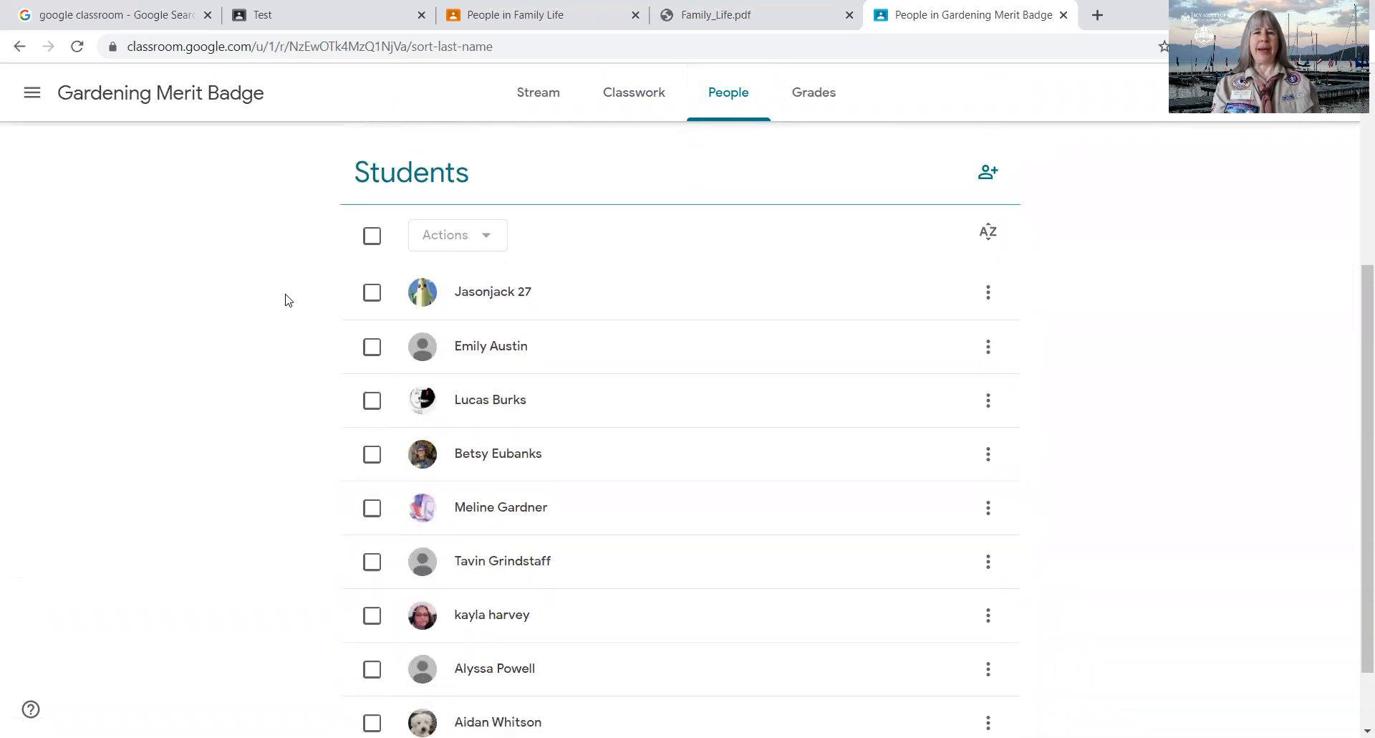
scroll(285, 299, down, 1)
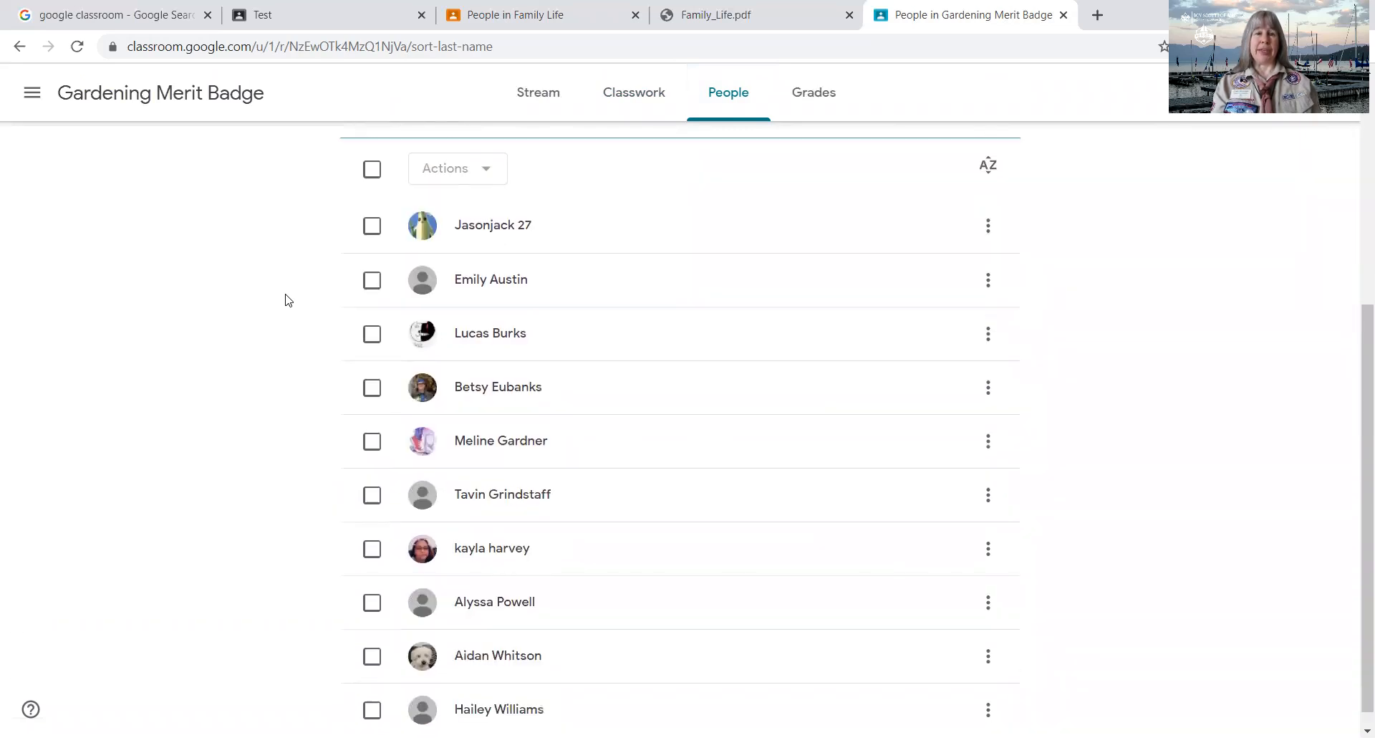
scroll(286, 299, up, 5)
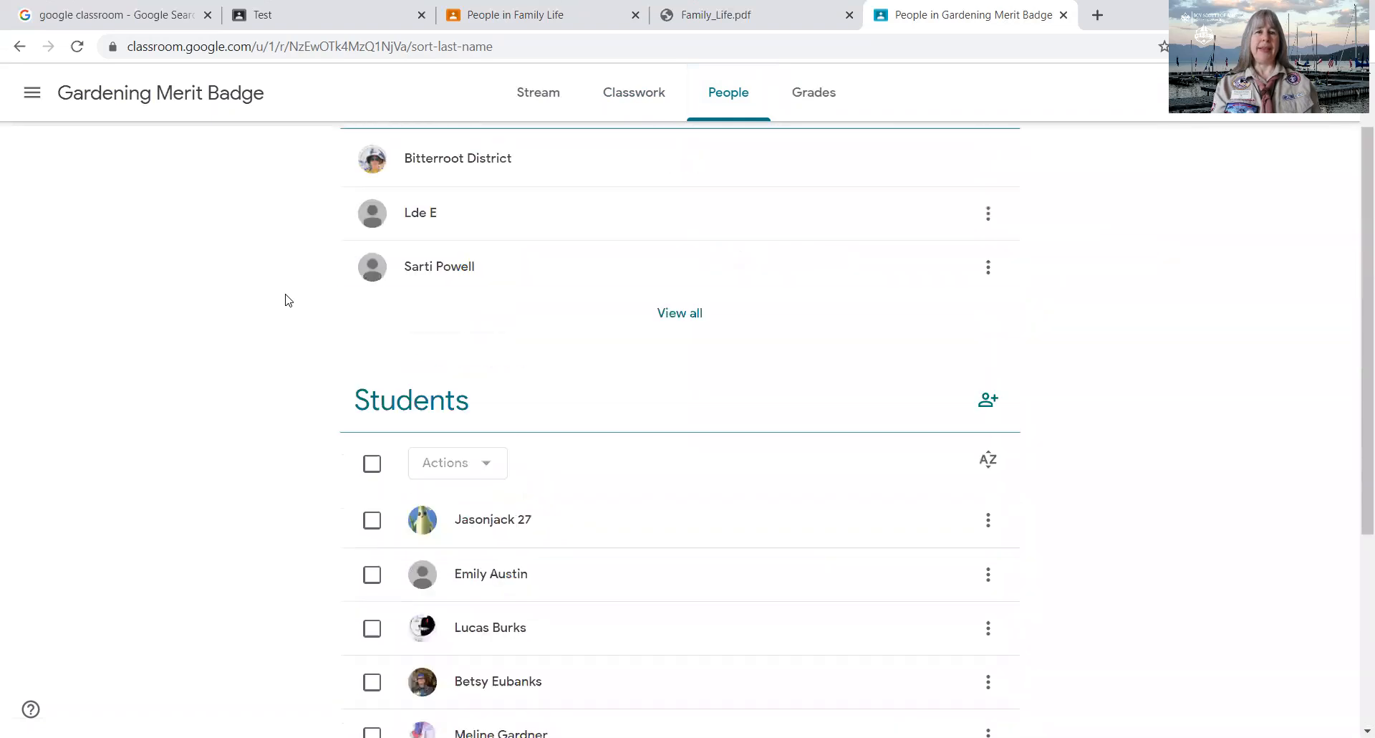
scroll(286, 299, up, 1)
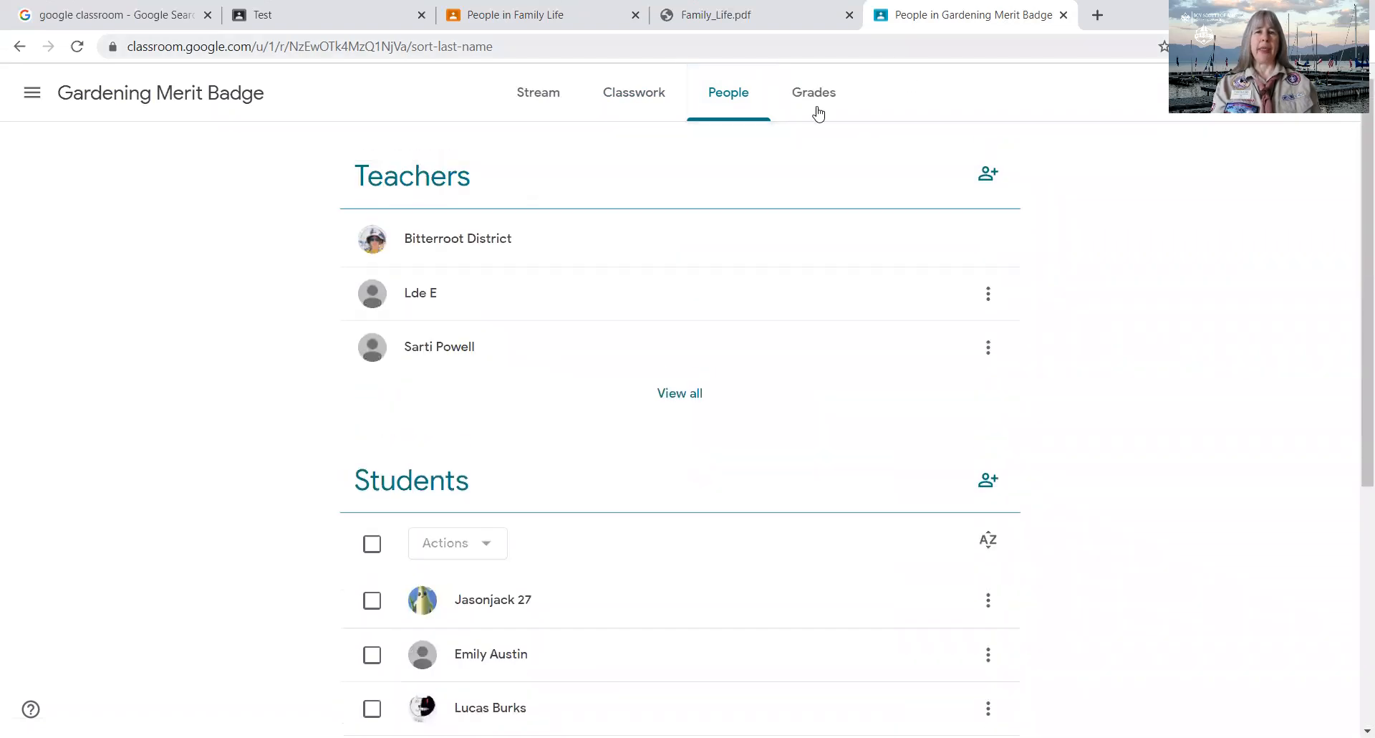
- Examine the Gardening Merit Badge gradebook and open the work overview of the student who turned in 3a, 3b and 3c
click(816, 101)
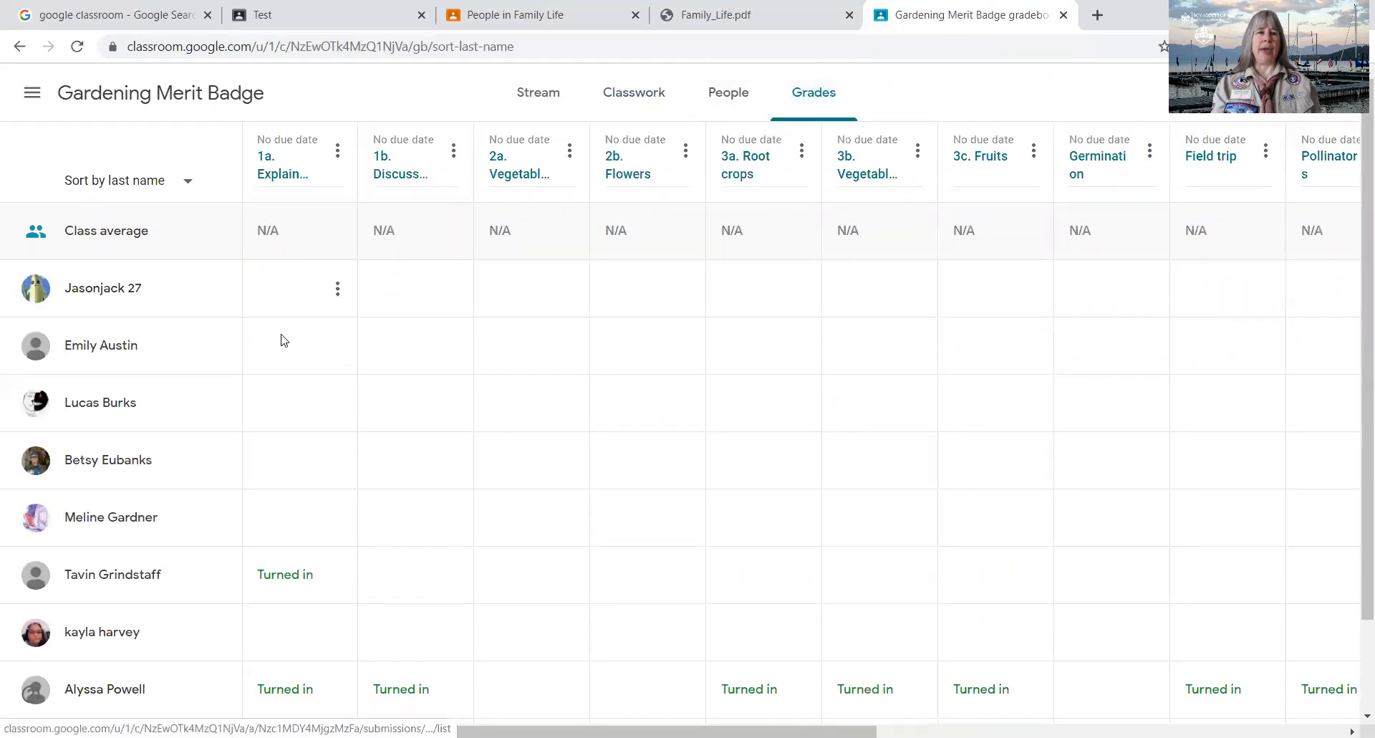
scroll(282, 340, down, 3)
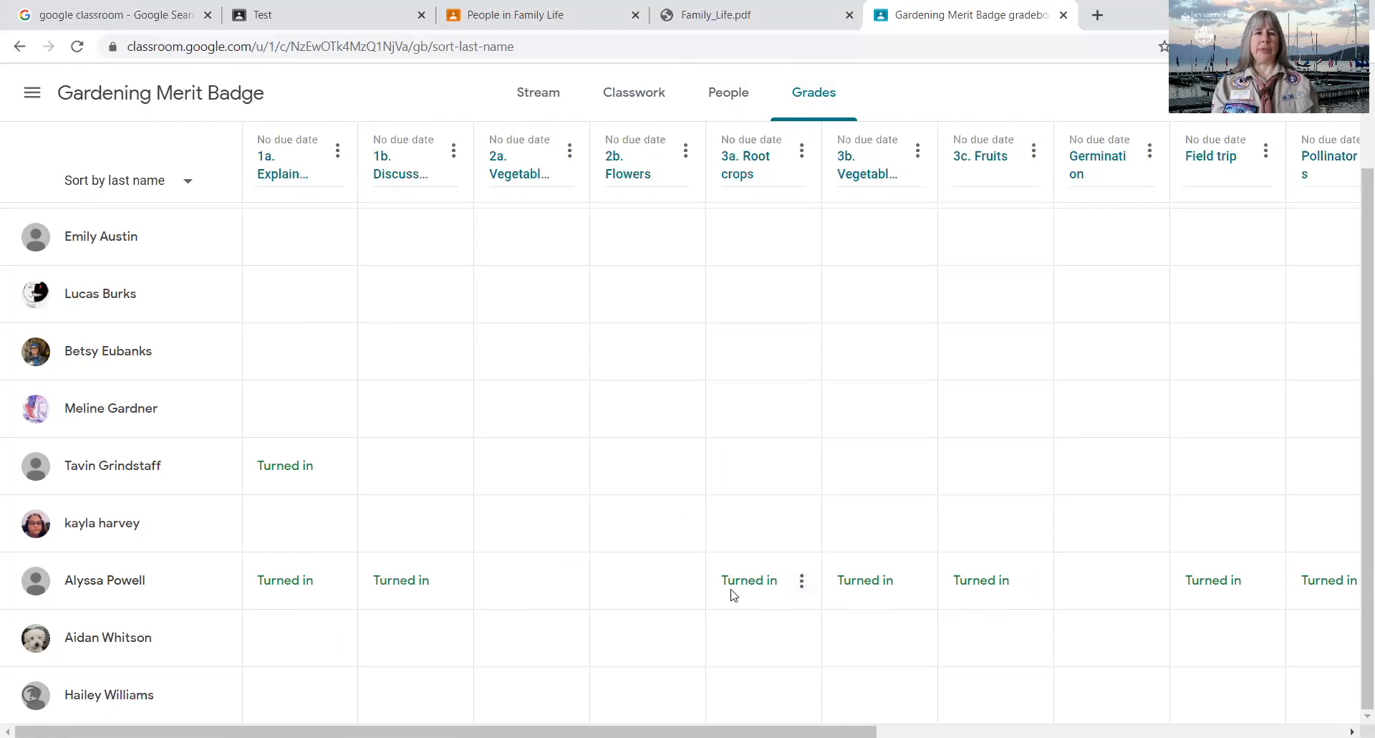
click(95, 580)
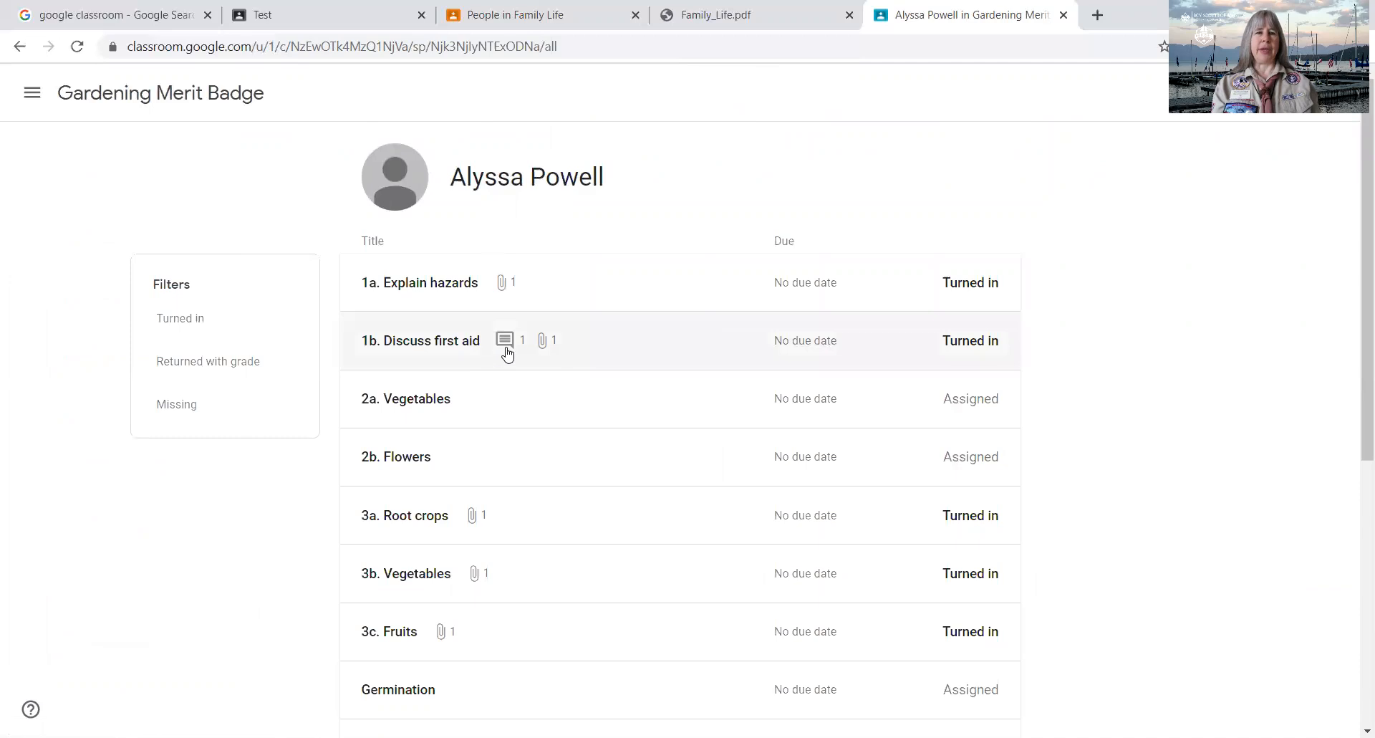
- Open the student's turned-in "3a. Root crops" document, read it and activate the private comment field
click(470, 520)
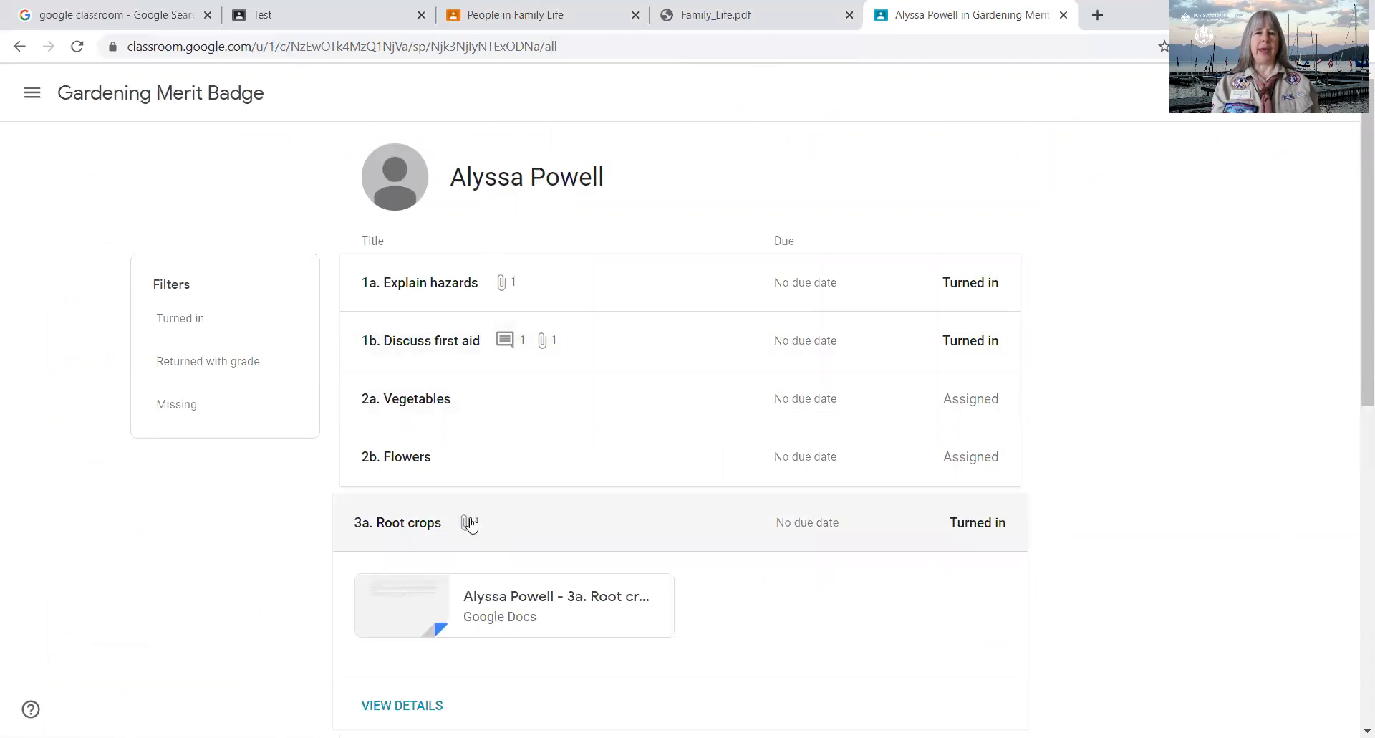
click(422, 615)
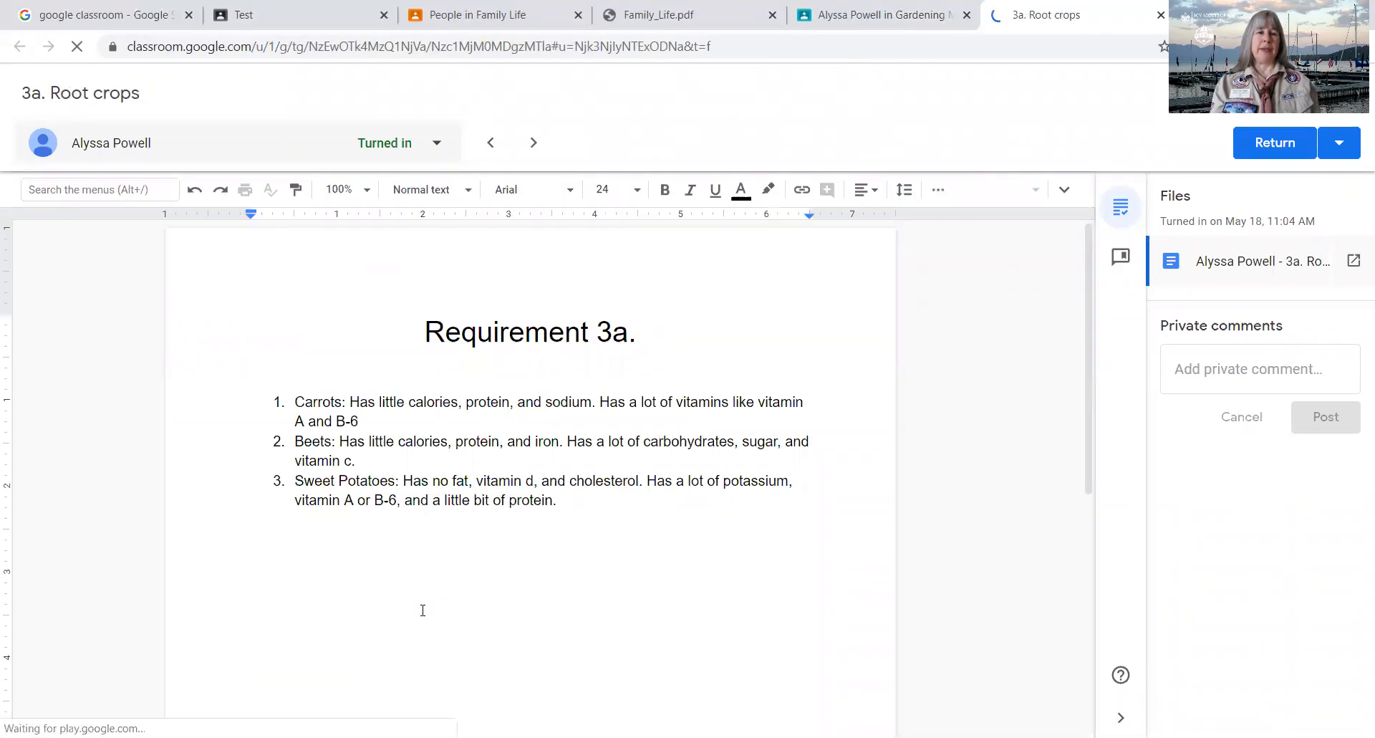
scroll(422, 610, down, 1)
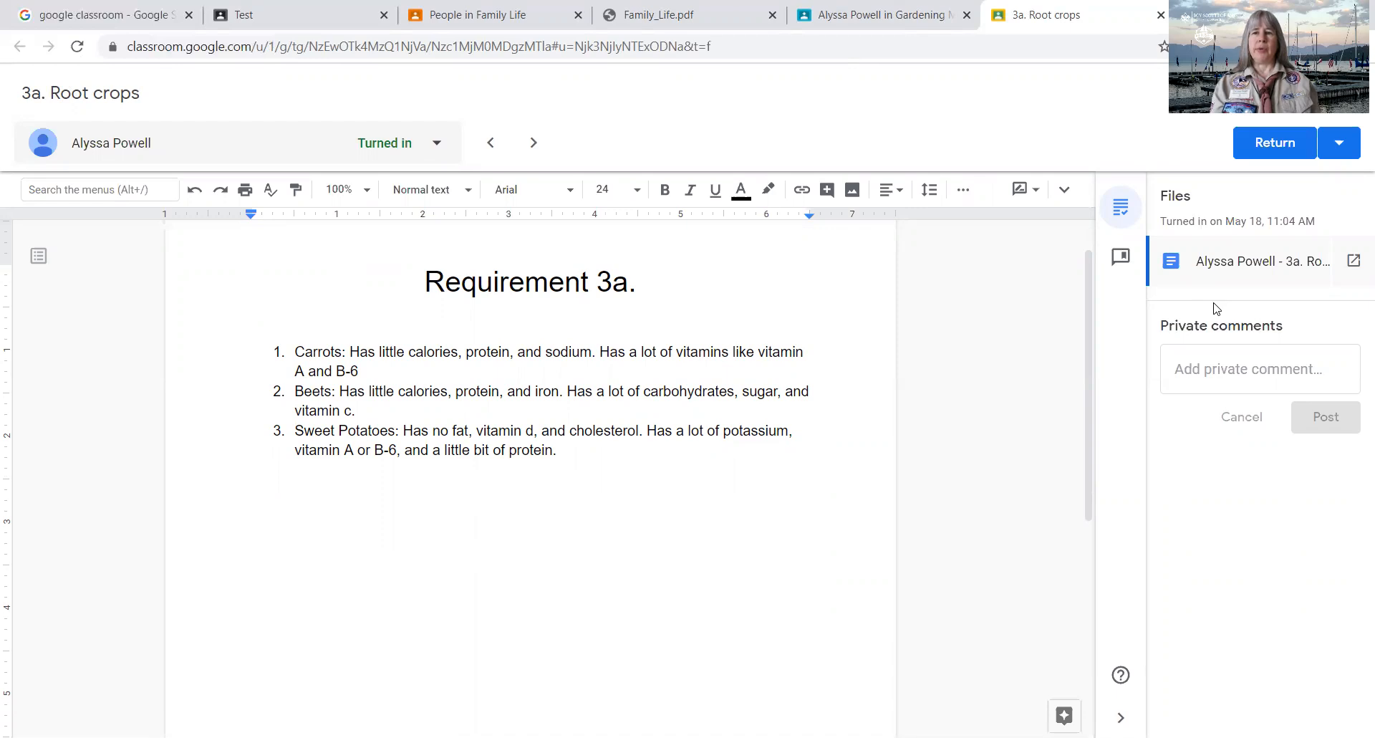
click(1188, 374)
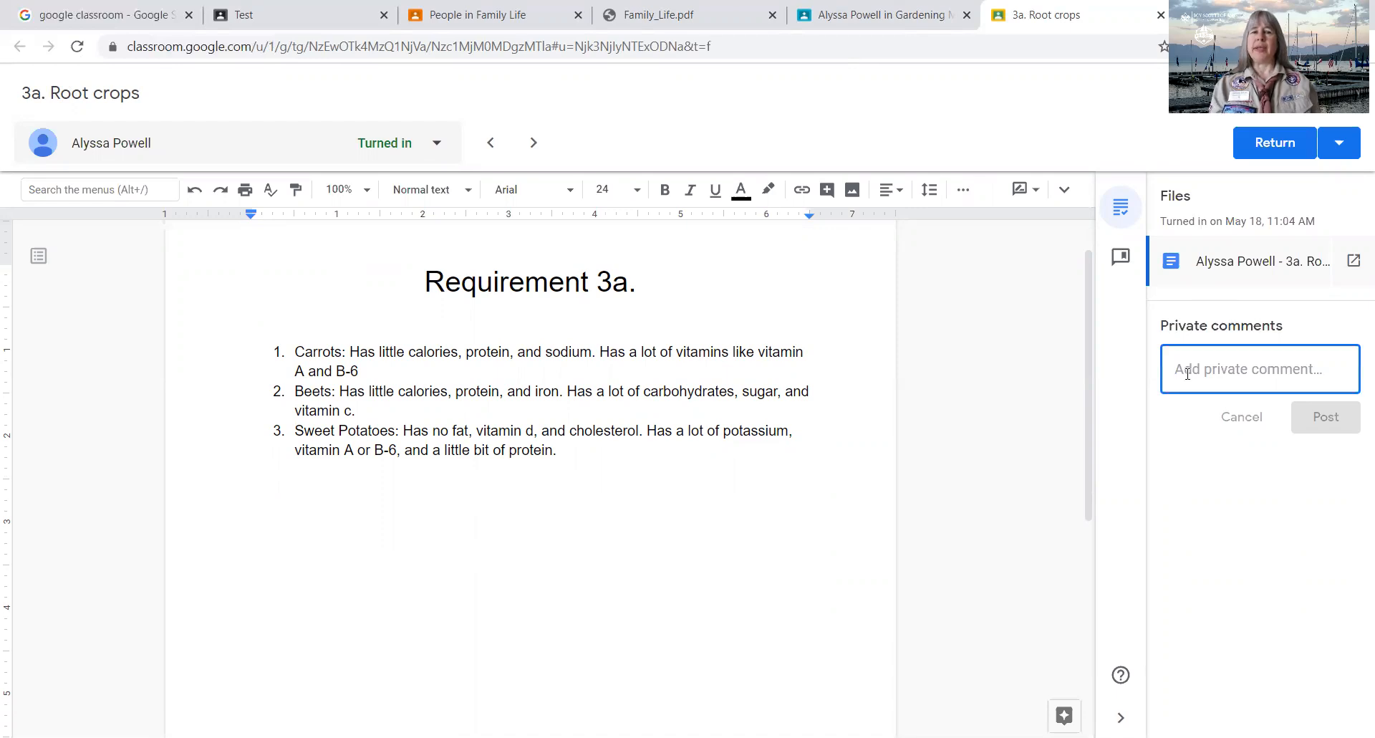